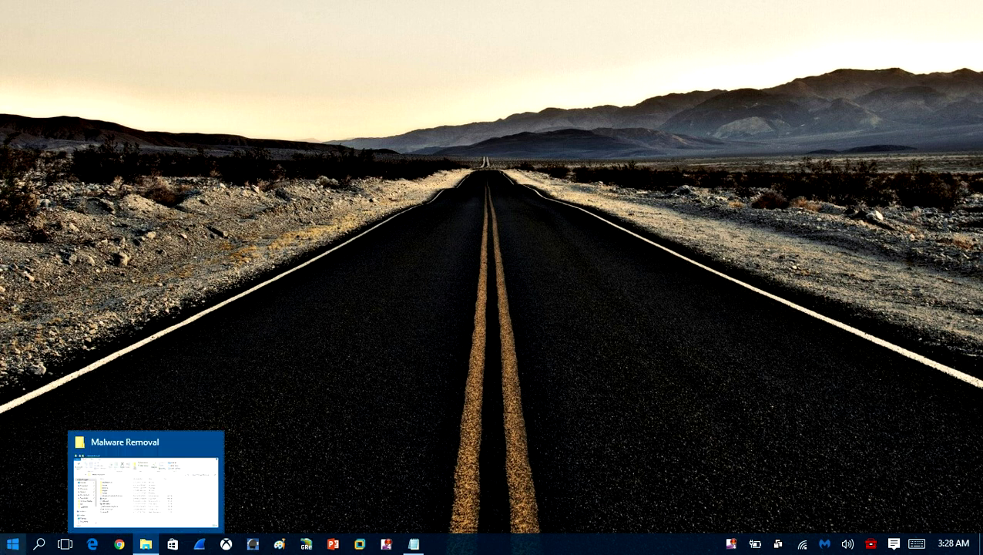
Step: Look through Start > All apps, then launch Internet Explorer by running iexplore.exe
{"action": "left_click", "coordinate": [13, 544]}
{"action": "left_click", "coordinate": [12, 544]}
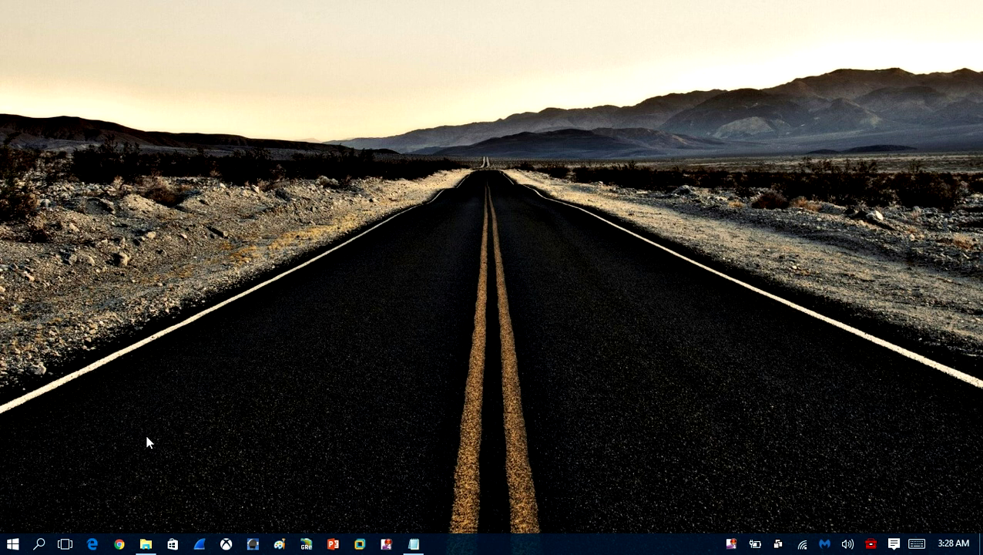
{"action": "left_click", "coordinate": [13, 543]}
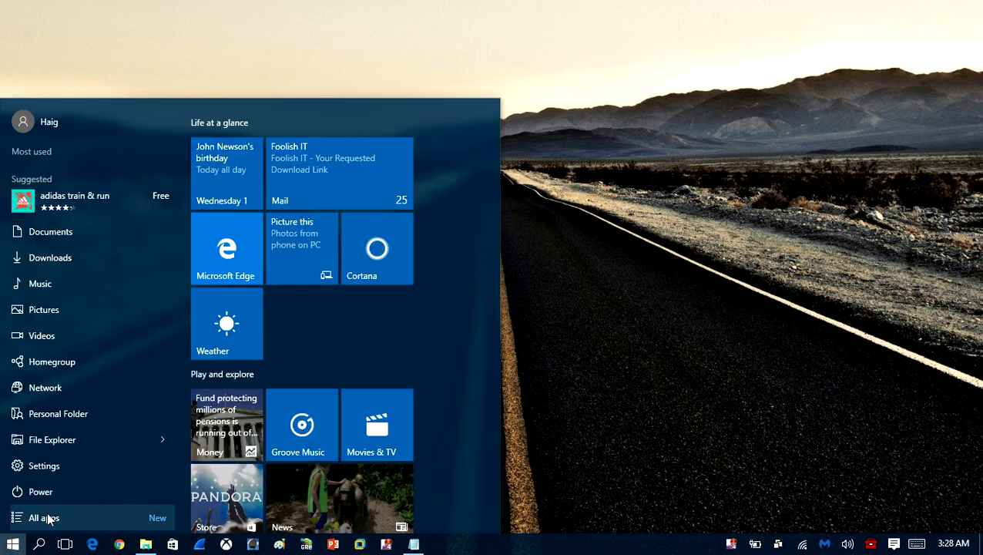
{"action": "left_click", "coordinate": [48, 519]}
{"action": "scroll", "coordinate": [66, 171], "scroll_direction": "down", "scroll_amount": 3}
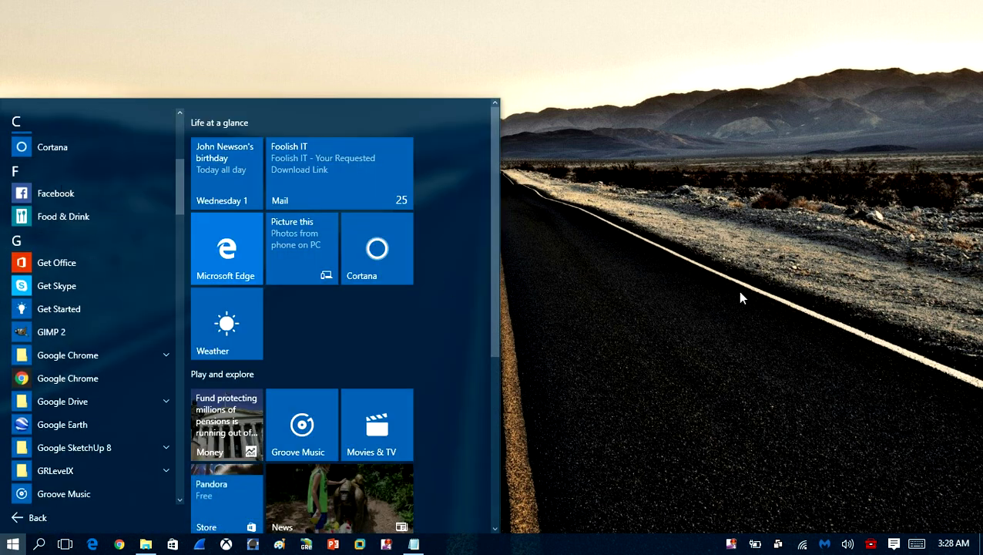
{"action": "left_click", "coordinate": [703, 295]}
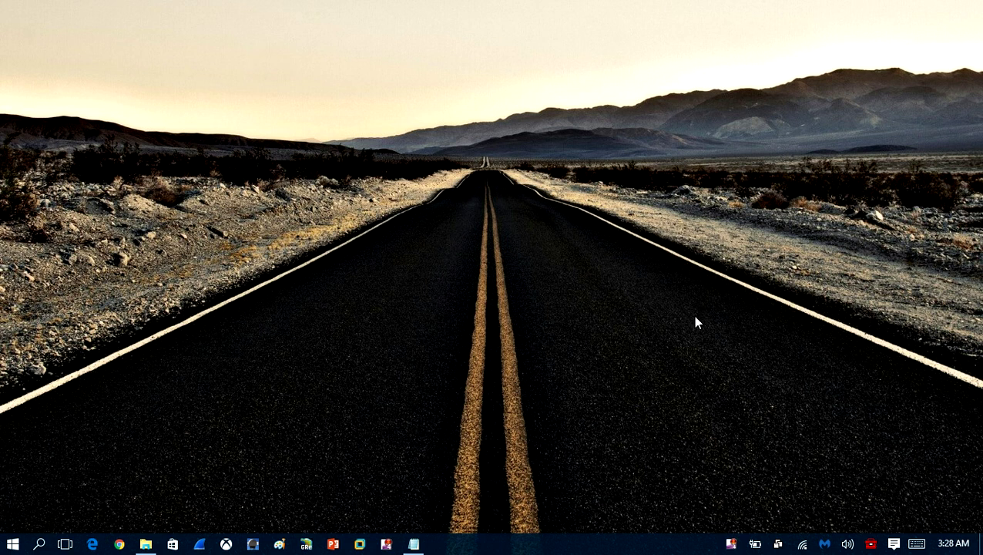
{"action": "key", "text": "super+r"}
{"action": "type", "text": "i"}
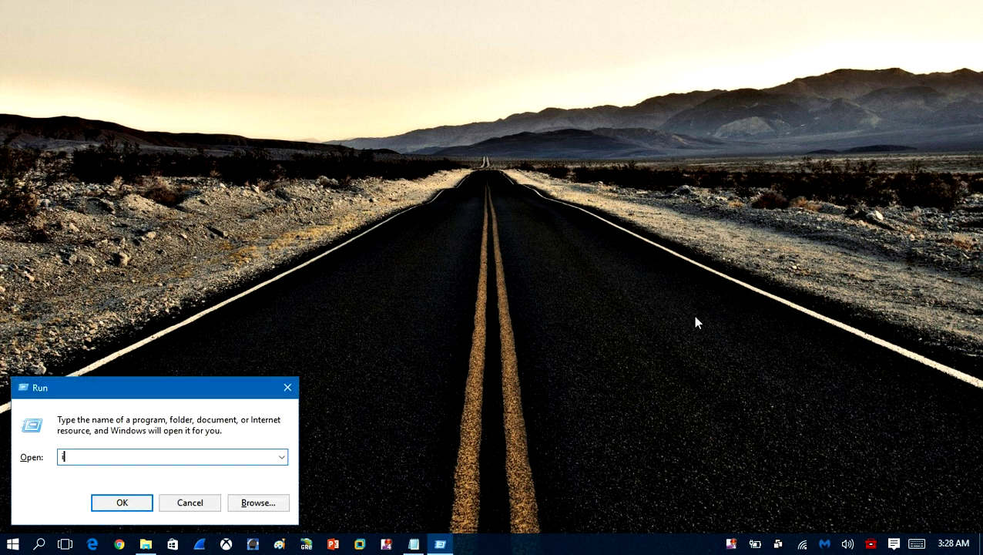
{"action": "type", "text": "explore.exe"}
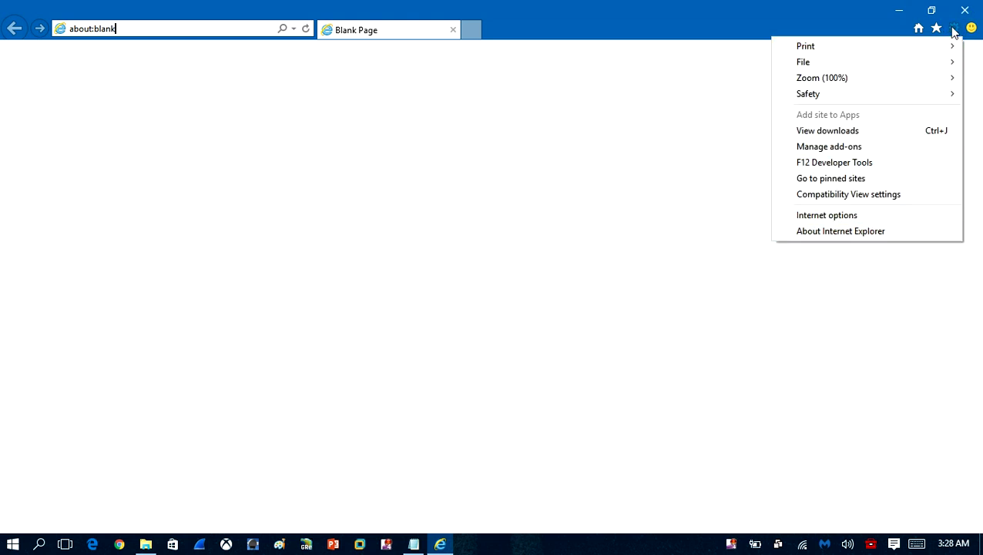
Step: In Internet Options LAN settings, enable Automatically detect settings, leave the proxy server unchecked, and confirm
{"action": "left_click", "coordinate": [844, 218]}
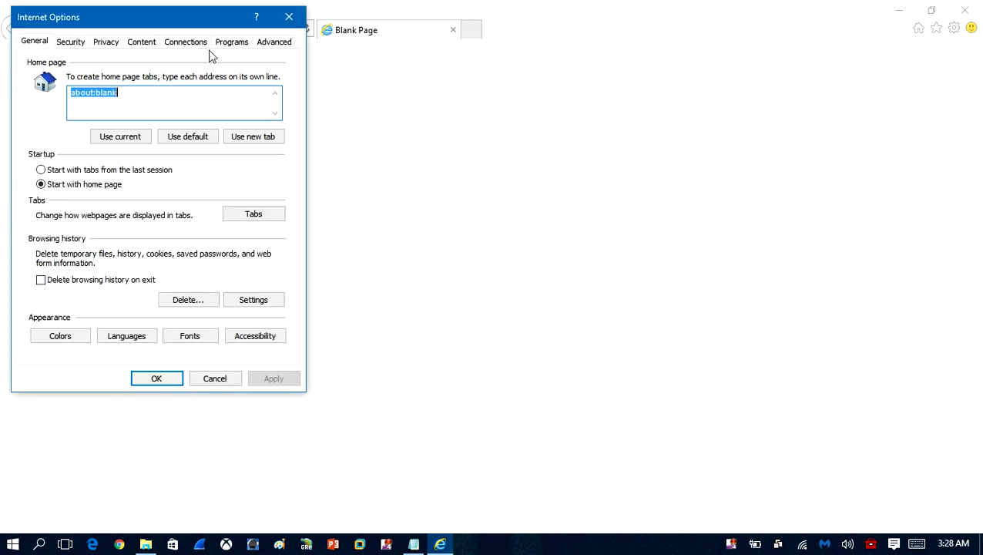
{"action": "left_click", "coordinate": [180, 41]}
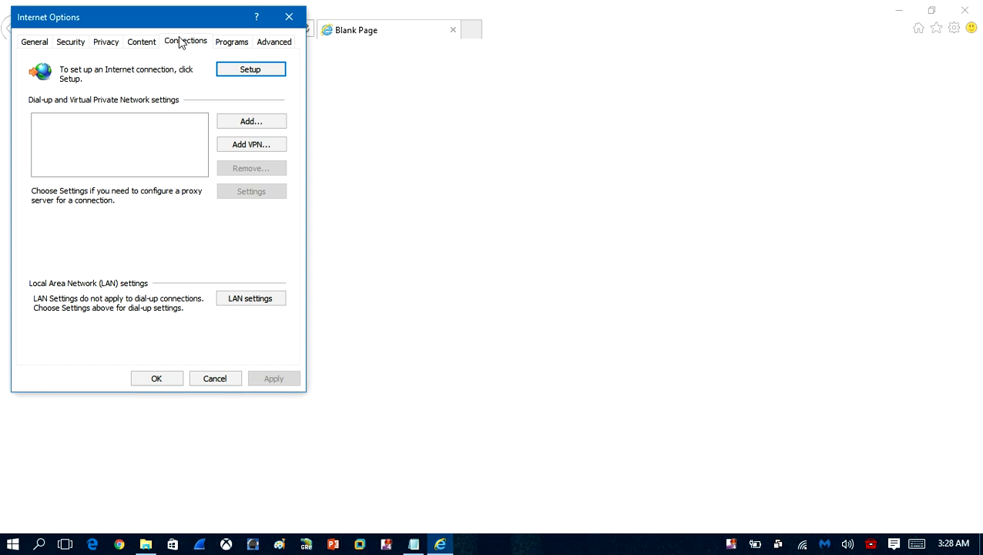
{"action": "left_click", "coordinate": [255, 299]}
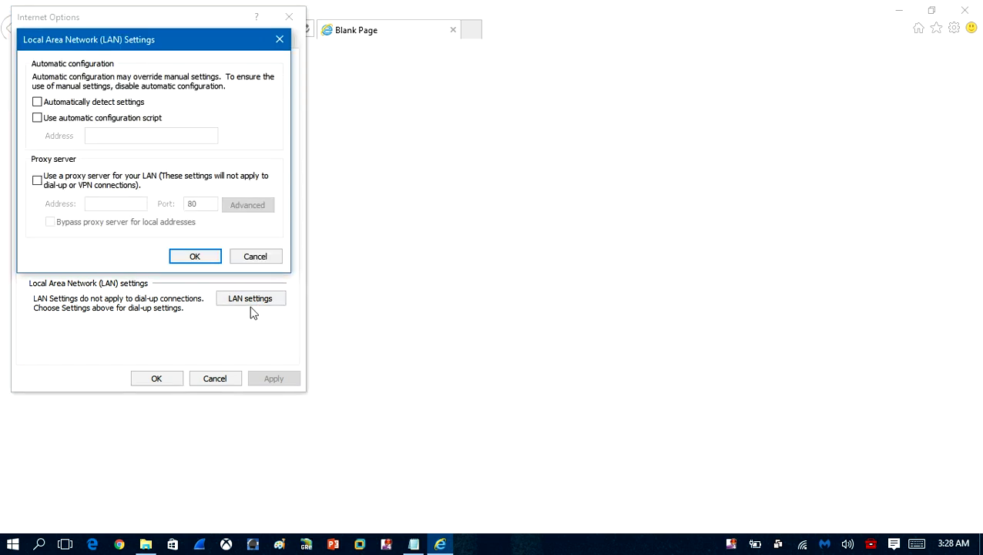
{"action": "left_click", "coordinate": [37, 103]}
{"action": "left_click", "coordinate": [37, 180]}
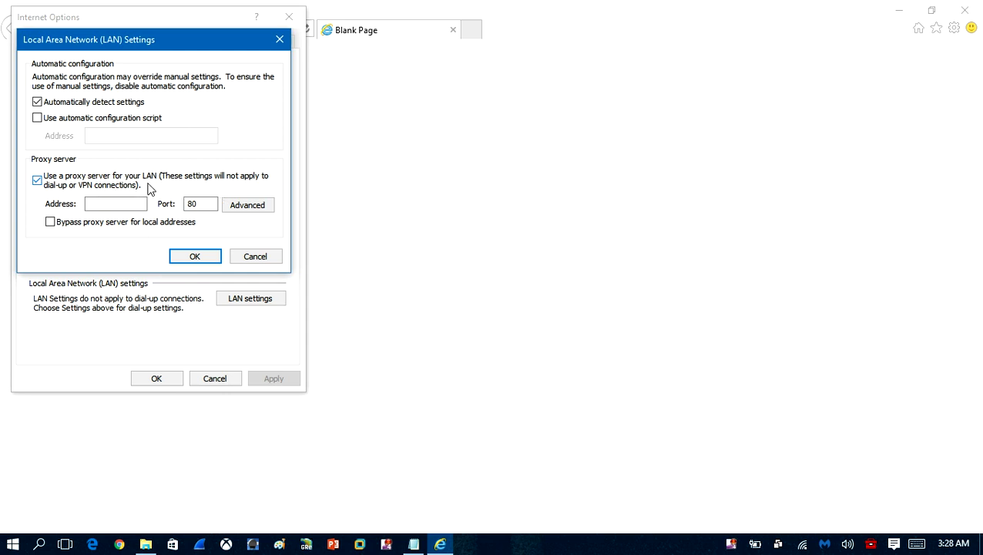
{"action": "left_click", "coordinate": [39, 182]}
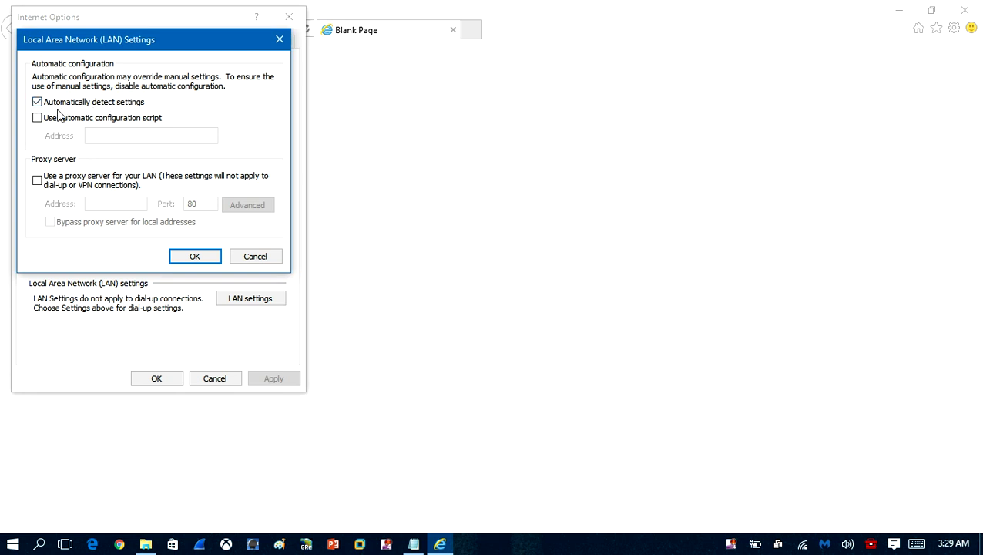
{"action": "left_click", "coordinate": [188, 258]}
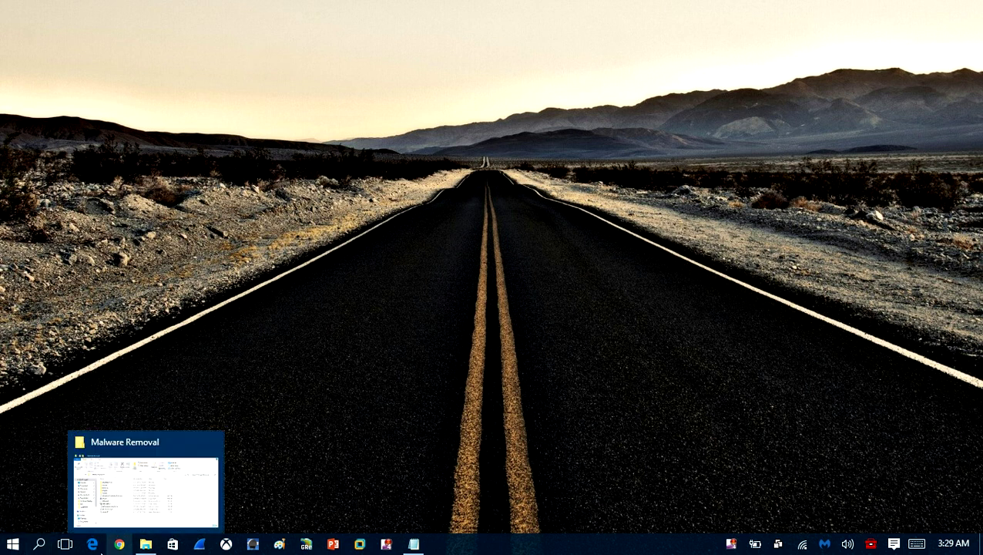
Step: Open a new File Explorer window from the taskbar and go to This PC
{"action": "right_click", "coordinate": [146, 544]}
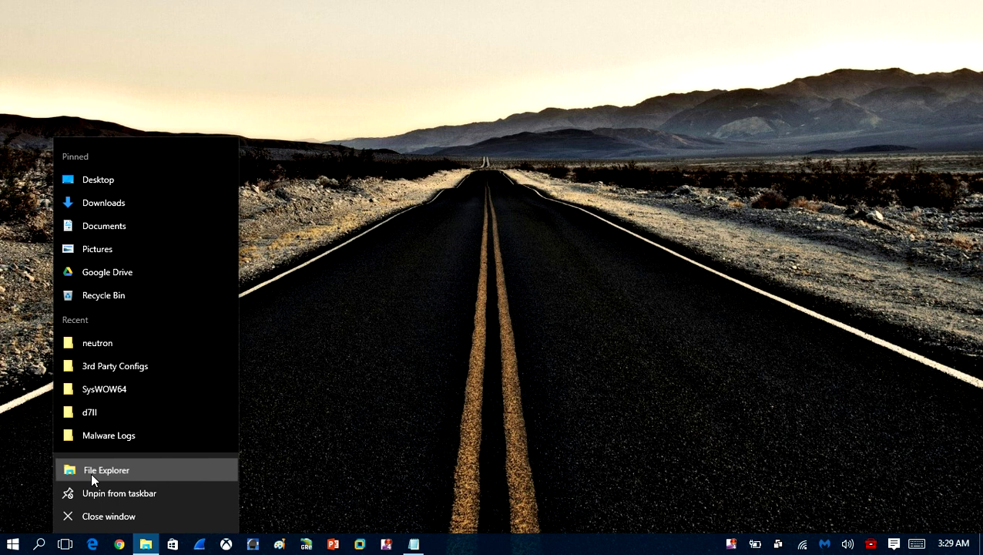
{"action": "left_click", "coordinate": [91, 473]}
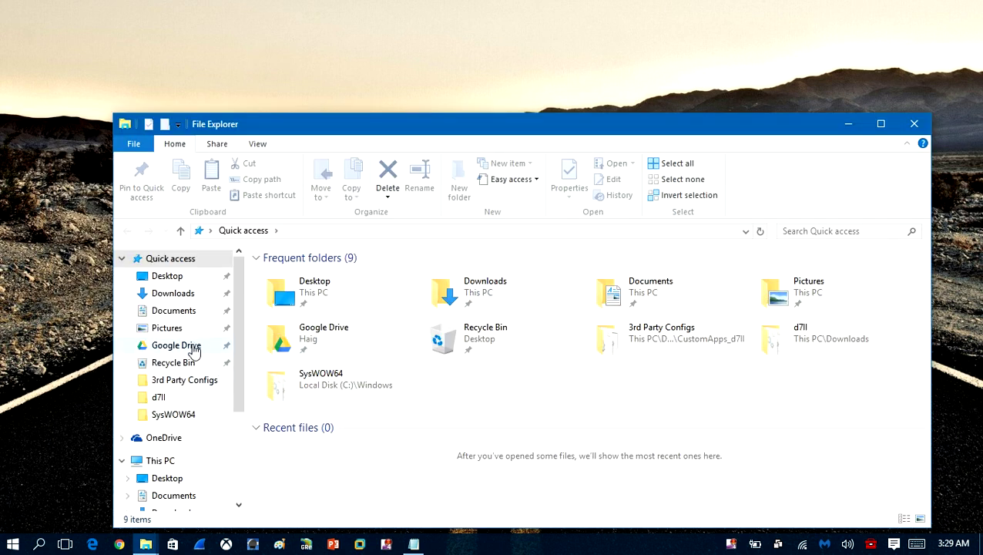
{"action": "scroll", "coordinate": [170, 472], "scroll_direction": "down", "scroll_amount": 1}
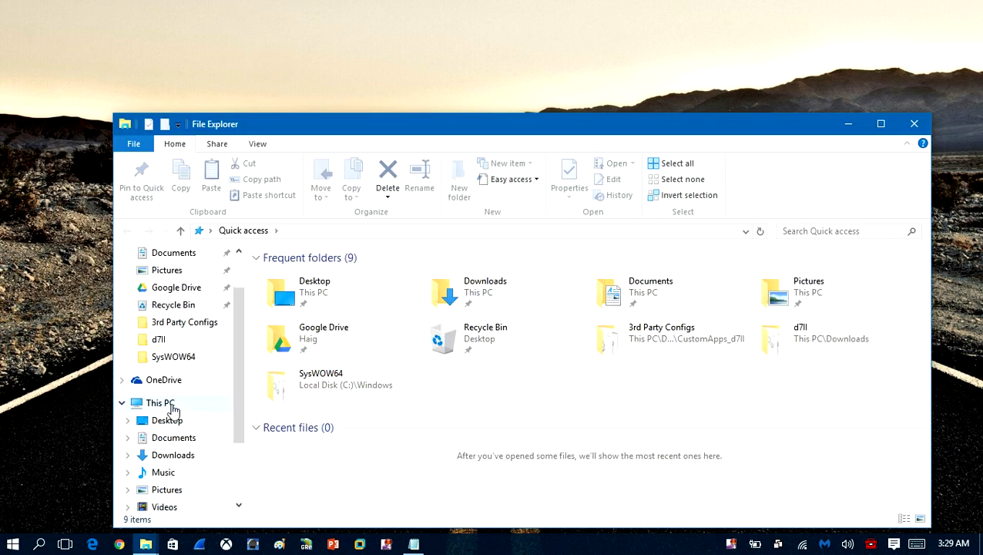
{"action": "left_click", "coordinate": [172, 408]}
Step: Open Local Disk (C:) > Windows and maximize the Explorer window
{"action": "double_click", "coordinate": [326, 393]}
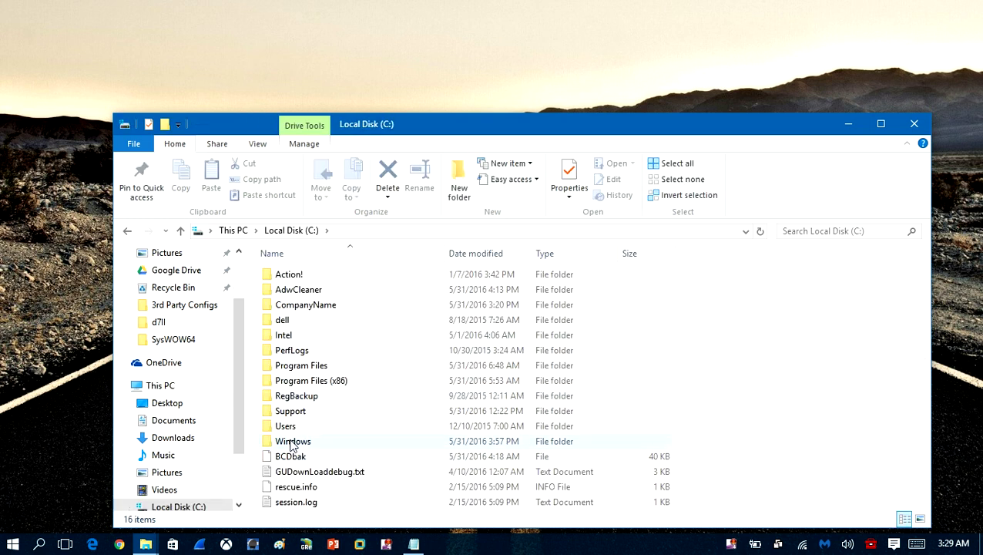
{"action": "double_click", "coordinate": [292, 443]}
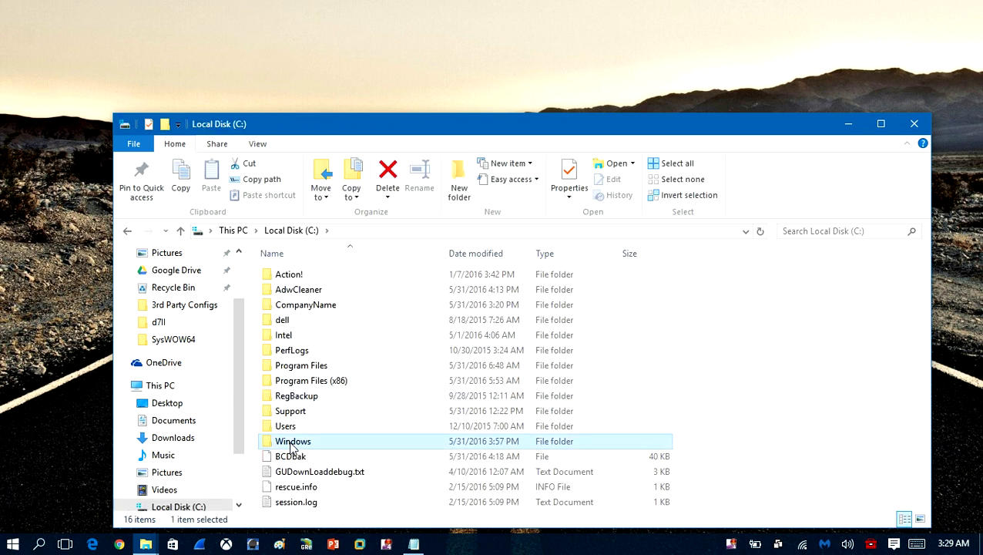
{"action": "scroll", "coordinate": [322, 322], "scroll_direction": "down", "scroll_amount": 3}
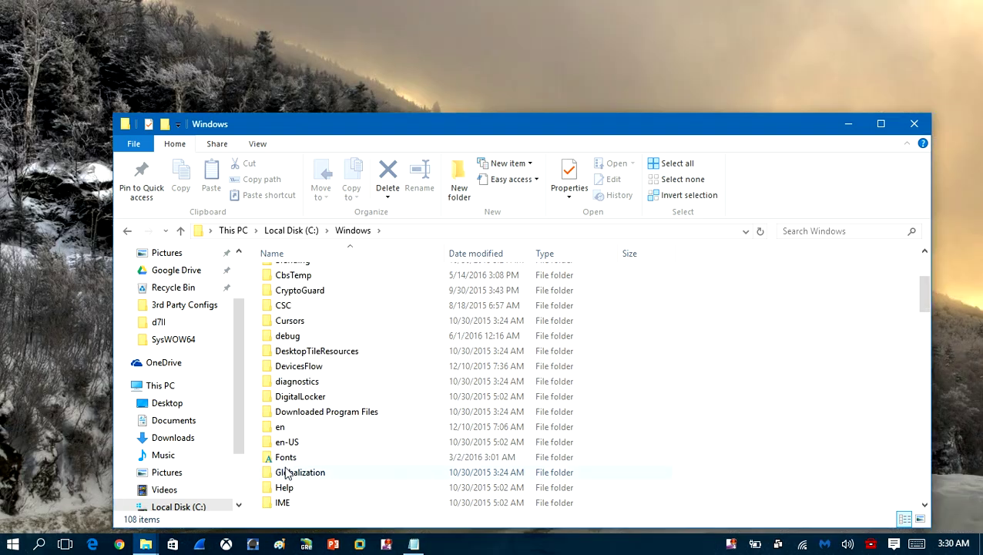
{"action": "scroll", "coordinate": [289, 462], "scroll_direction": "down", "scroll_amount": 10}
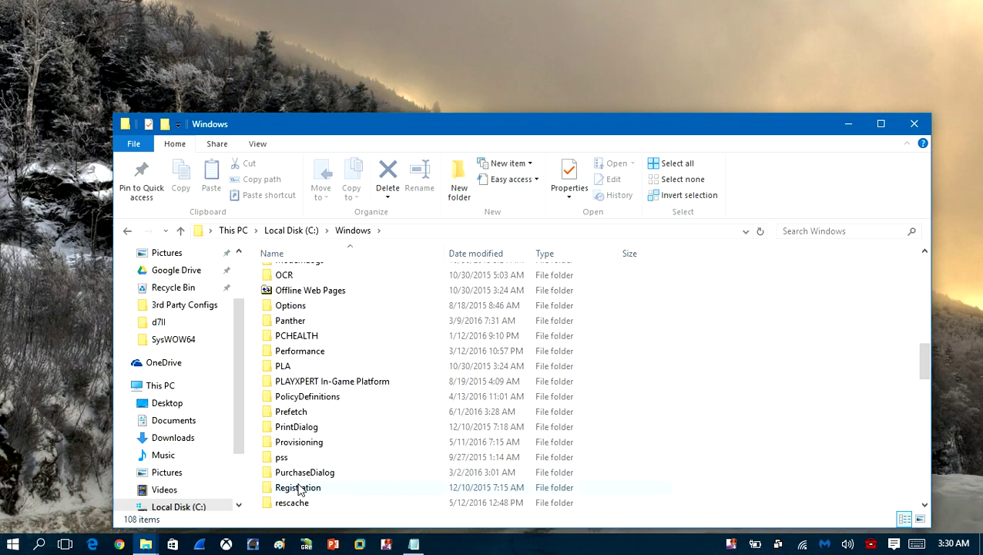
{"action": "scroll", "coordinate": [298, 485], "scroll_direction": "up", "scroll_amount": 7}
{"action": "scroll", "coordinate": [299, 485], "scroll_direction": "up", "scroll_amount": 4}
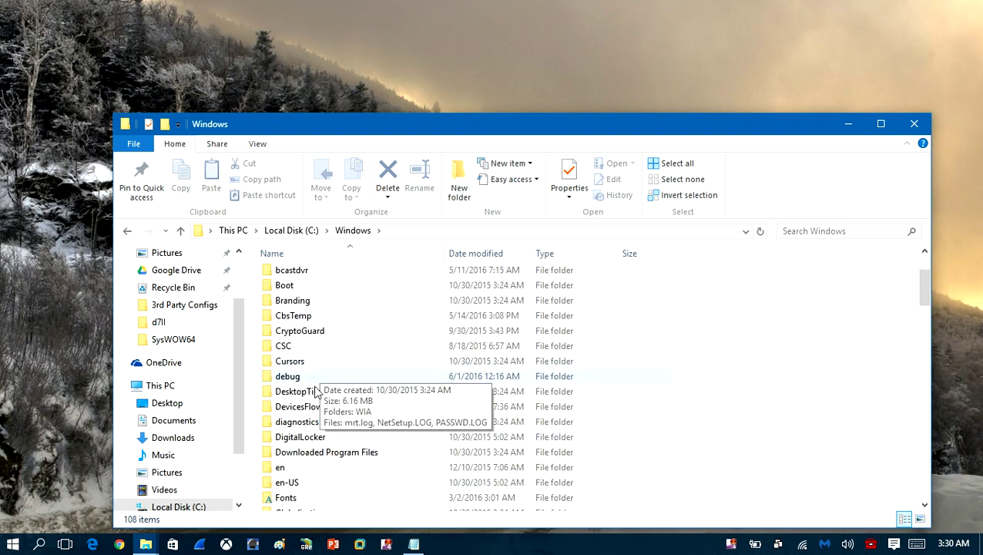
{"action": "scroll", "coordinate": [314, 397], "scroll_direction": "down", "scroll_amount": 2}
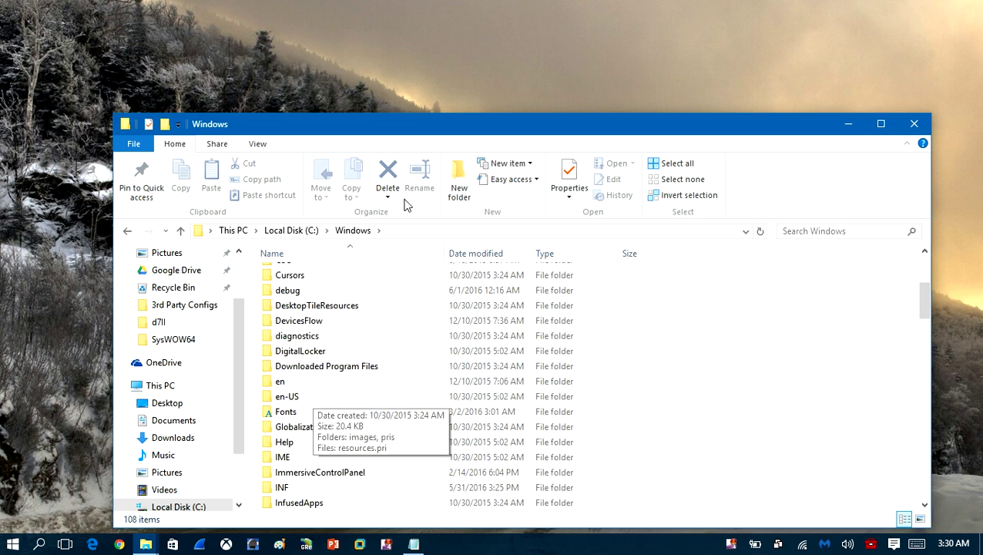
{"action": "double_click", "coordinate": [410, 131]}
{"action": "scroll", "coordinate": [287, 279], "scroll_direction": "down", "scroll_amount": 11}
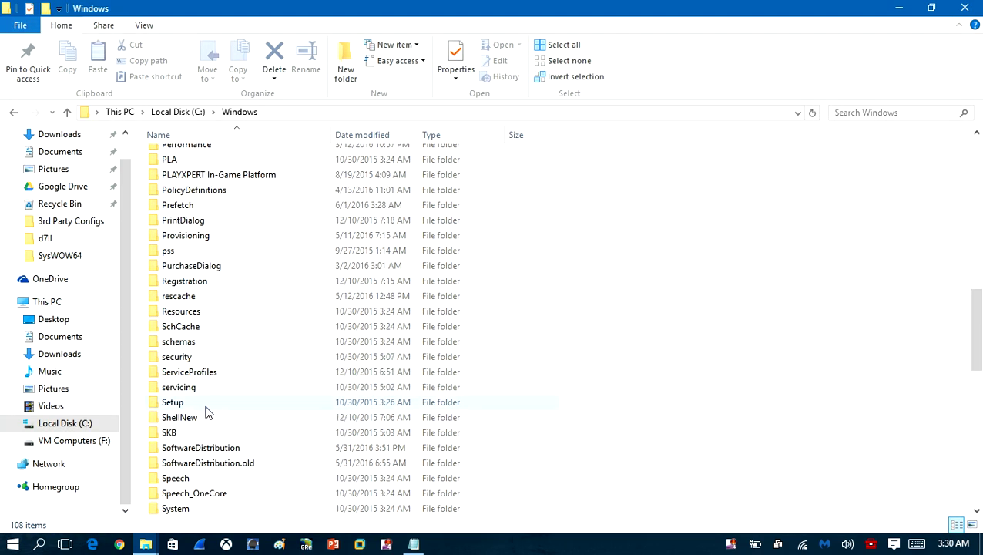
{"action": "scroll", "coordinate": [232, 462], "scroll_direction": "down", "scroll_amount": 4}
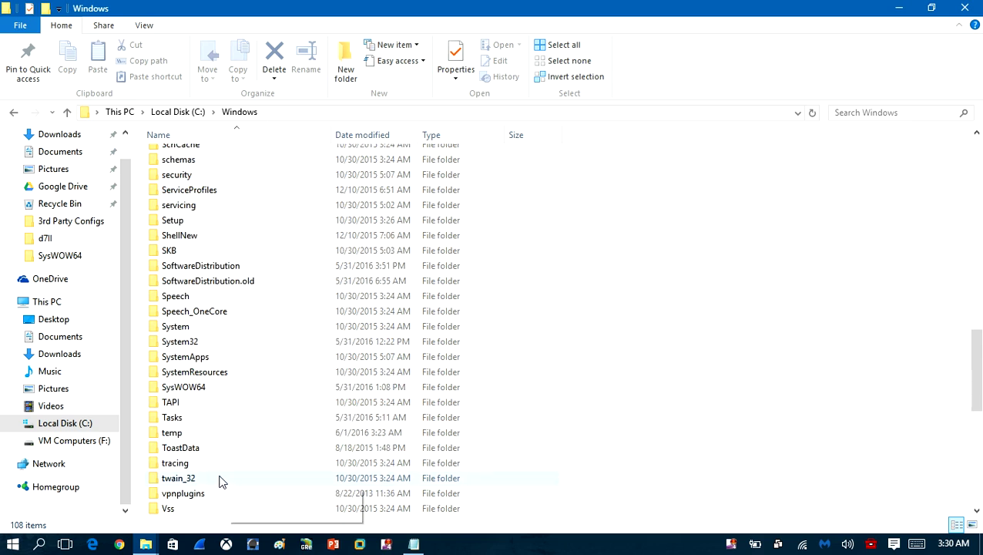
Step: Open the System32 folder and scroll through its contents
{"action": "double_click", "coordinate": [205, 342]}
{"action": "scroll", "coordinate": [208, 318], "scroll_direction": "down", "scroll_amount": 12}
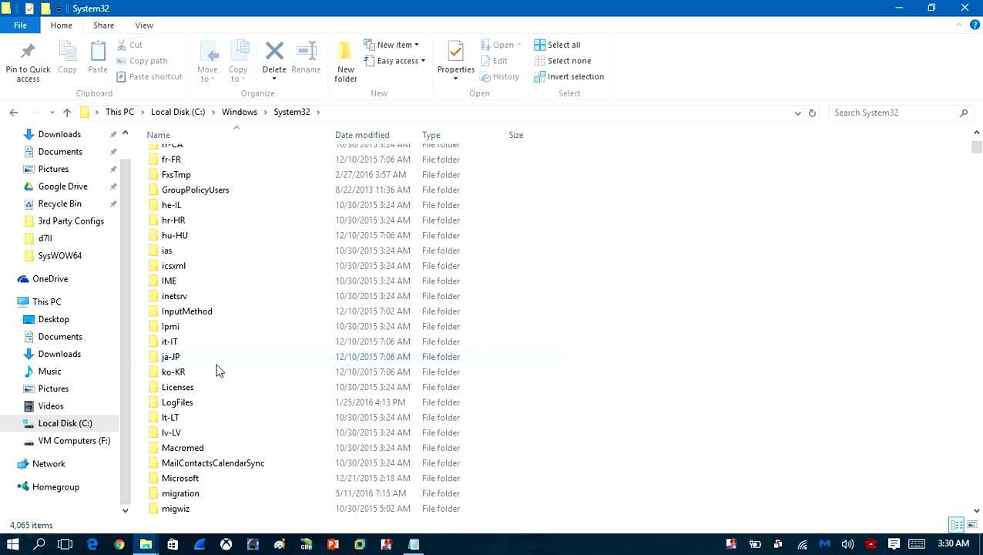
{"action": "scroll", "coordinate": [217, 371], "scroll_direction": "down", "scroll_amount": 15}
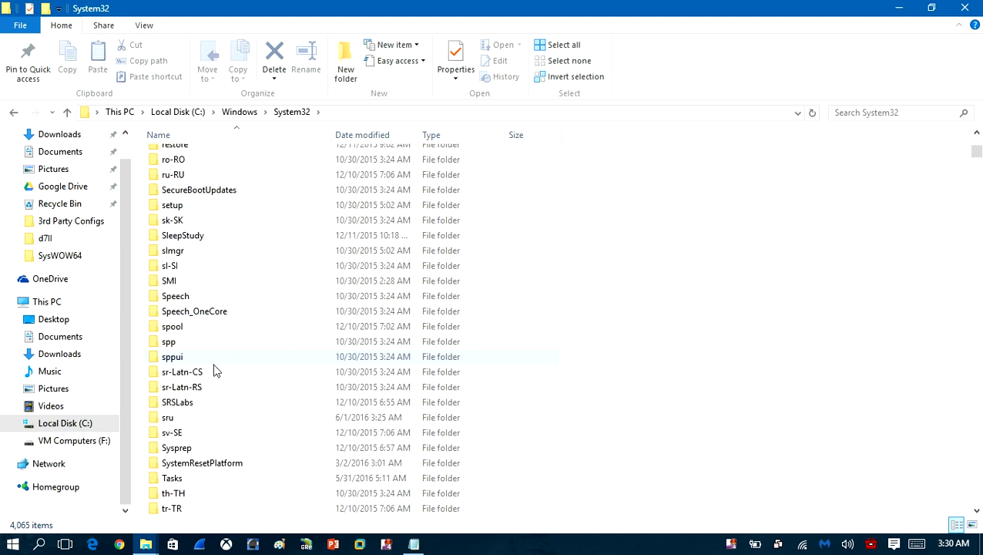
{"action": "scroll", "coordinate": [215, 367], "scroll_direction": "up", "scroll_amount": 20}
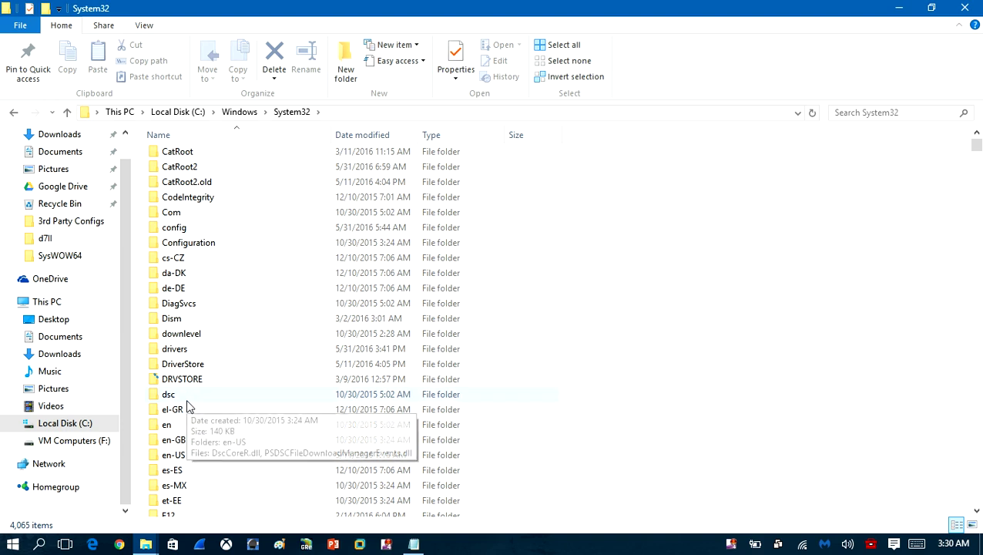
{"action": "scroll", "coordinate": [198, 406], "scroll_direction": "down", "scroll_amount": 6}
{"action": "scroll", "coordinate": [195, 410], "scroll_direction": "up", "scroll_amount": 6}
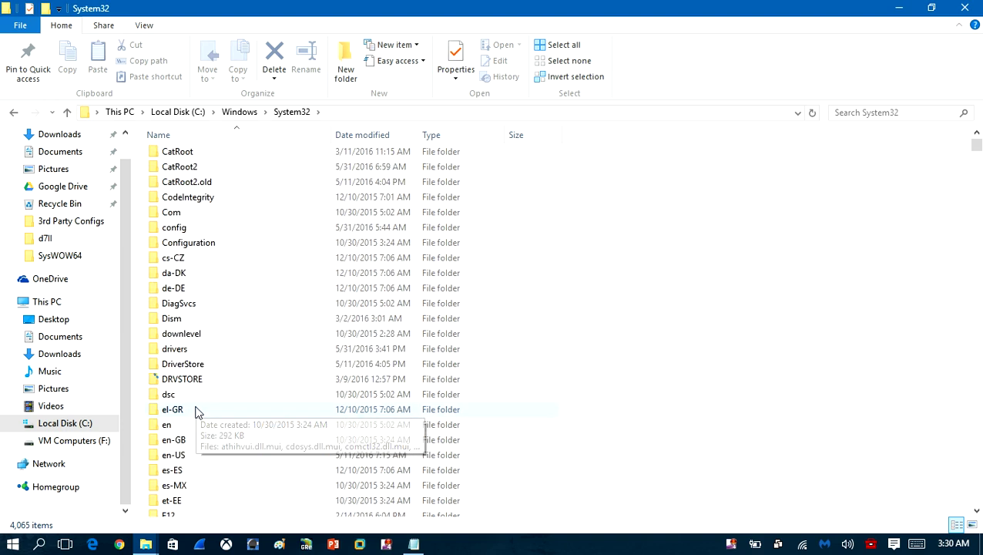
{"action": "scroll", "coordinate": [193, 411], "scroll_direction": "up", "scroll_amount": 3}
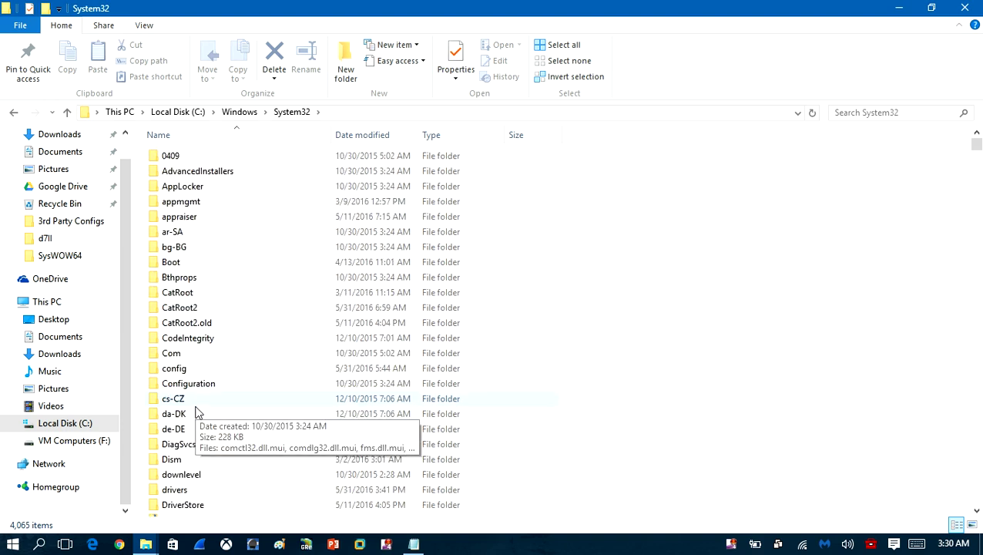
{"action": "scroll", "coordinate": [182, 331], "scroll_direction": "down", "scroll_amount": 4}
{"action": "scroll", "coordinate": [177, 308], "scroll_direction": "down", "scroll_amount": 2}
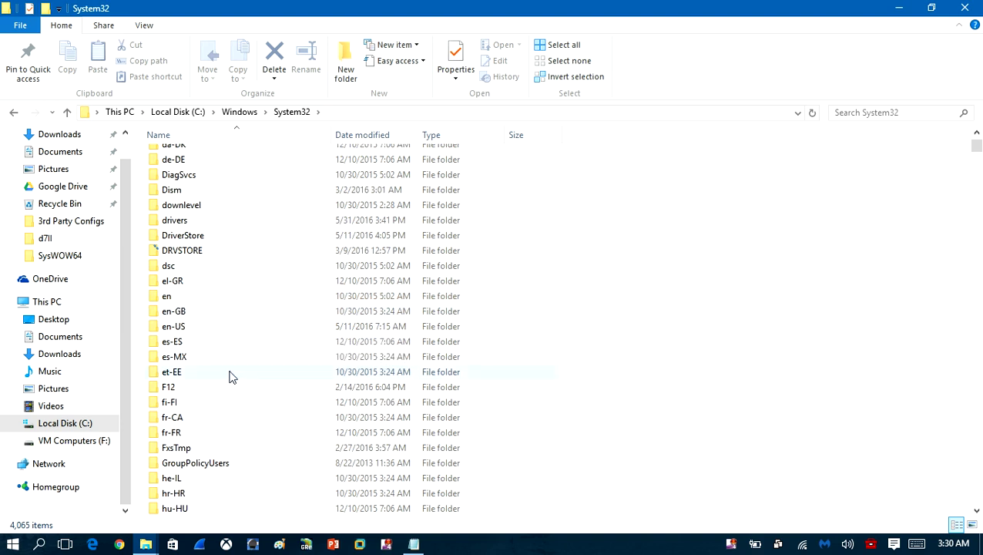
{"action": "scroll", "coordinate": [228, 376], "scroll_direction": "down", "scroll_amount": 6}
{"action": "scroll", "coordinate": [225, 373], "scroll_direction": "down", "scroll_amount": 10}
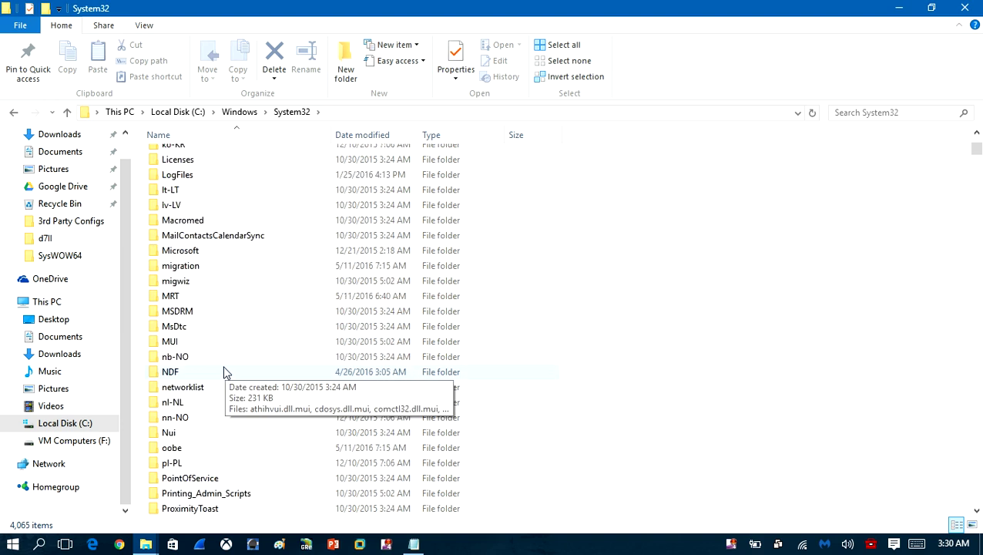
{"action": "scroll", "coordinate": [224, 372], "scroll_direction": "up", "scroll_amount": 11}
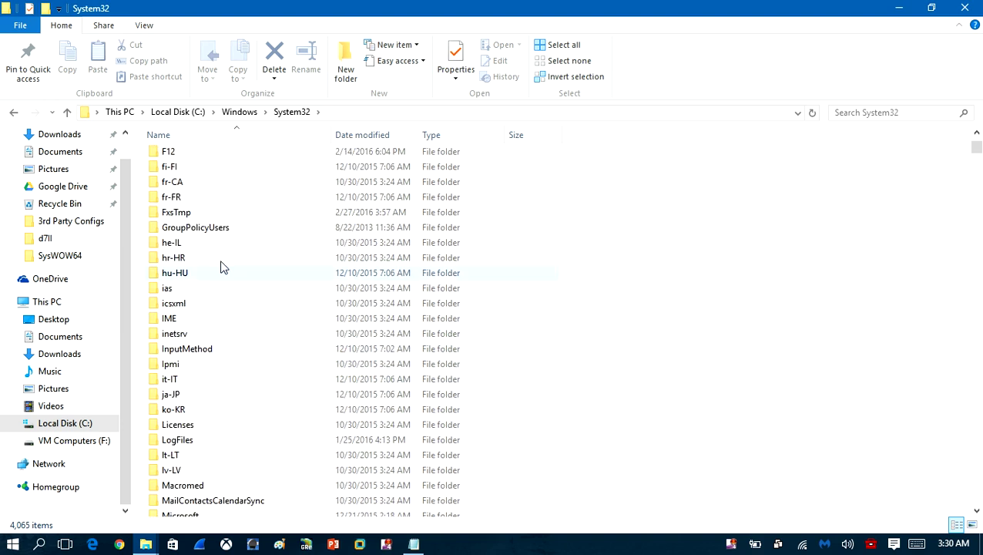
{"action": "scroll", "coordinate": [219, 274], "scroll_direction": "up", "scroll_amount": 5}
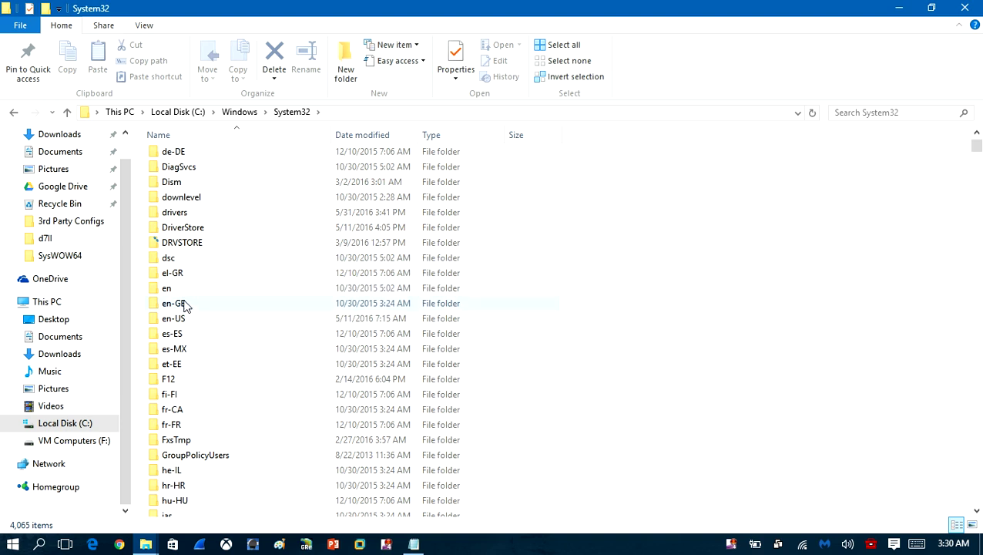
Step: Locate the drivers folder inside System32 and open it
{"action": "scroll", "coordinate": [186, 306], "scroll_direction": "down", "scroll_amount": 8}
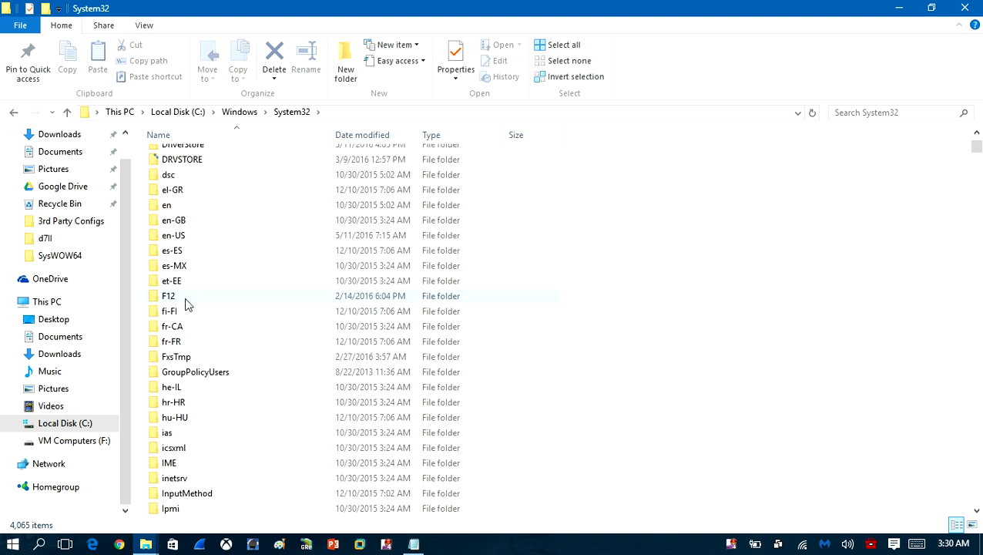
{"action": "scroll", "coordinate": [186, 304], "scroll_direction": "down", "scroll_amount": 3}
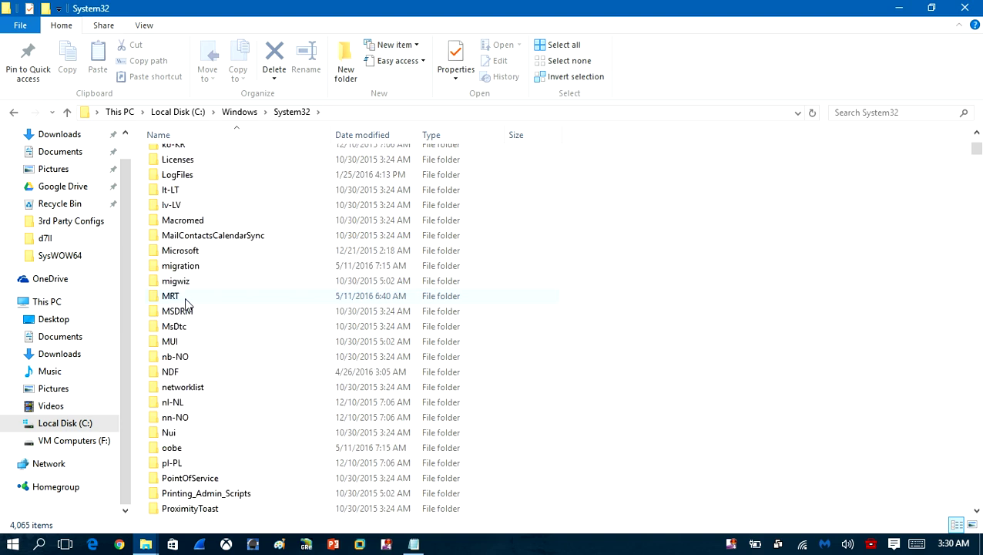
{"action": "scroll", "coordinate": [186, 304], "scroll_direction": "up", "scroll_amount": 17}
{"action": "scroll", "coordinate": [186, 303], "scroll_direction": "down", "scroll_amount": 2}
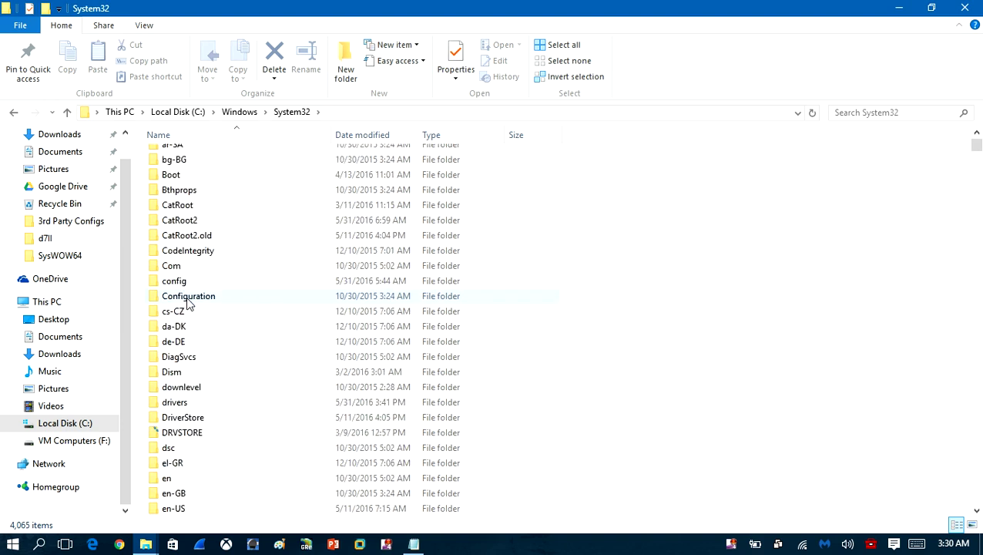
{"action": "scroll", "coordinate": [186, 304], "scroll_direction": "down", "scroll_amount": 3}
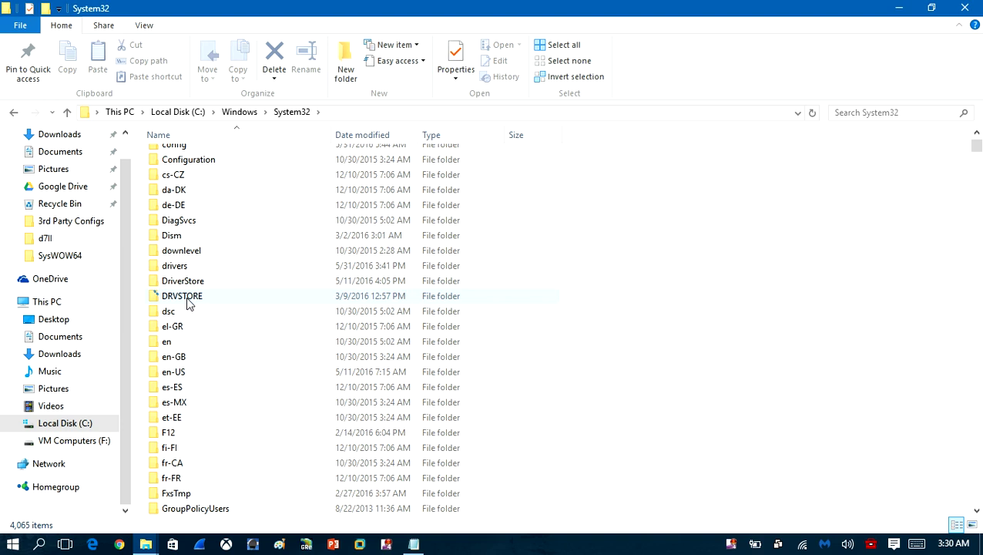
{"action": "scroll", "coordinate": [197, 324], "scroll_direction": "down", "scroll_amount": 3}
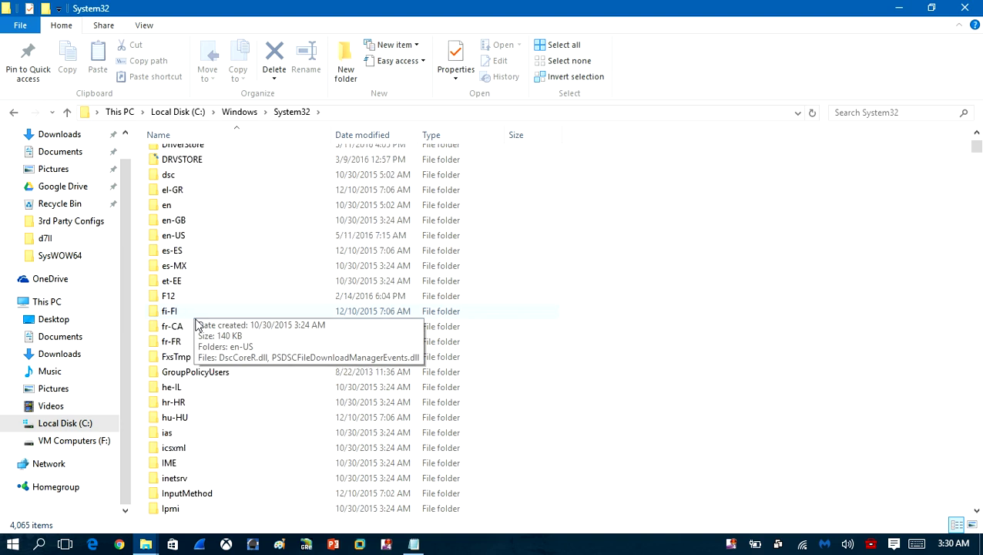
{"action": "scroll", "coordinate": [196, 324], "scroll_direction": "up", "scroll_amount": 8}
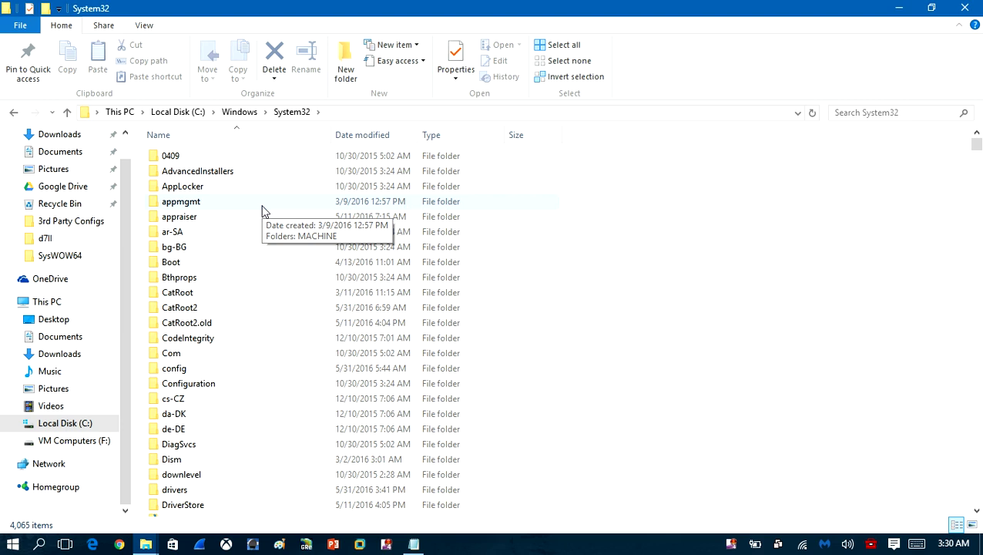
{"action": "double_click", "coordinate": [171, 489]}
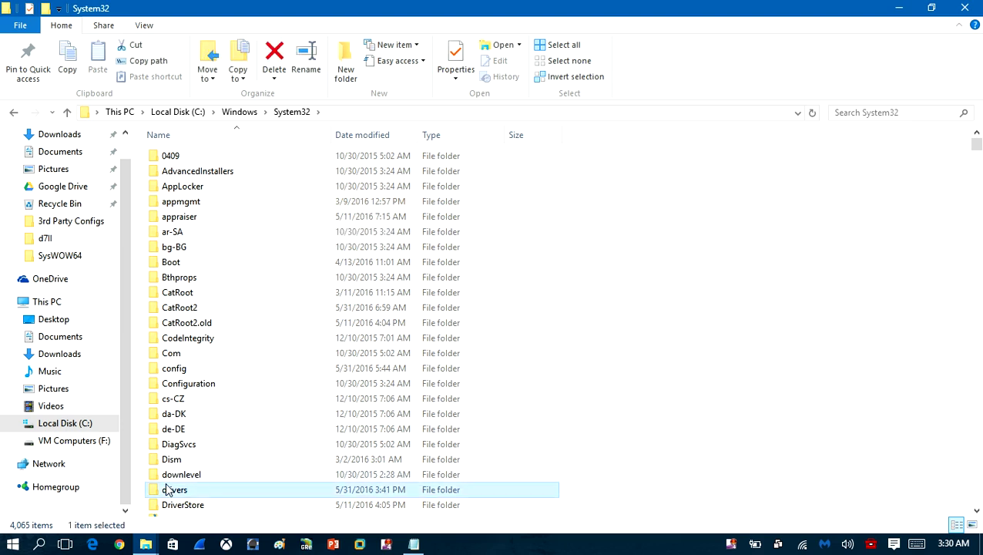
Step: Open the etc folder and choose Open with > Notepad for the hosts file
{"action": "double_click", "coordinate": [155, 176]}
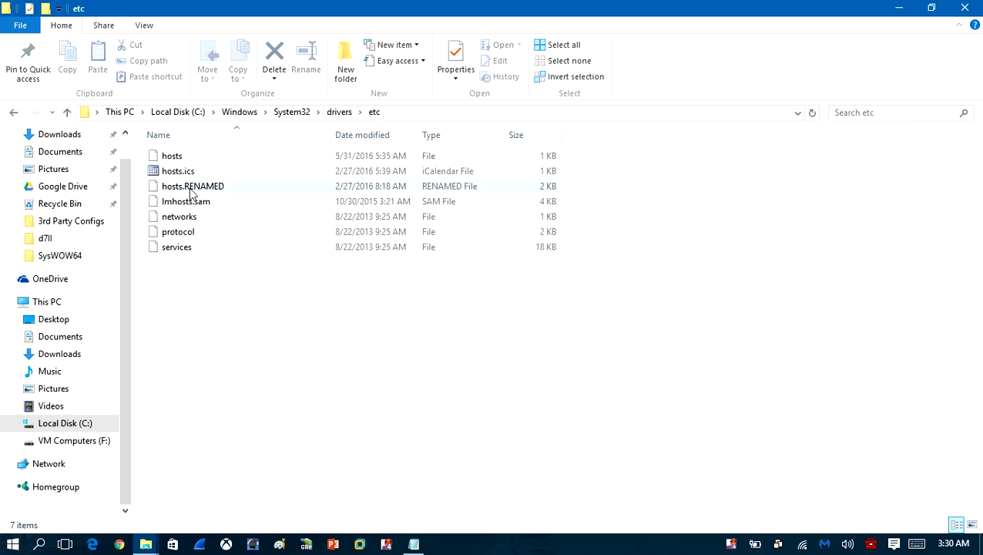
{"action": "left_click", "coordinate": [215, 151]}
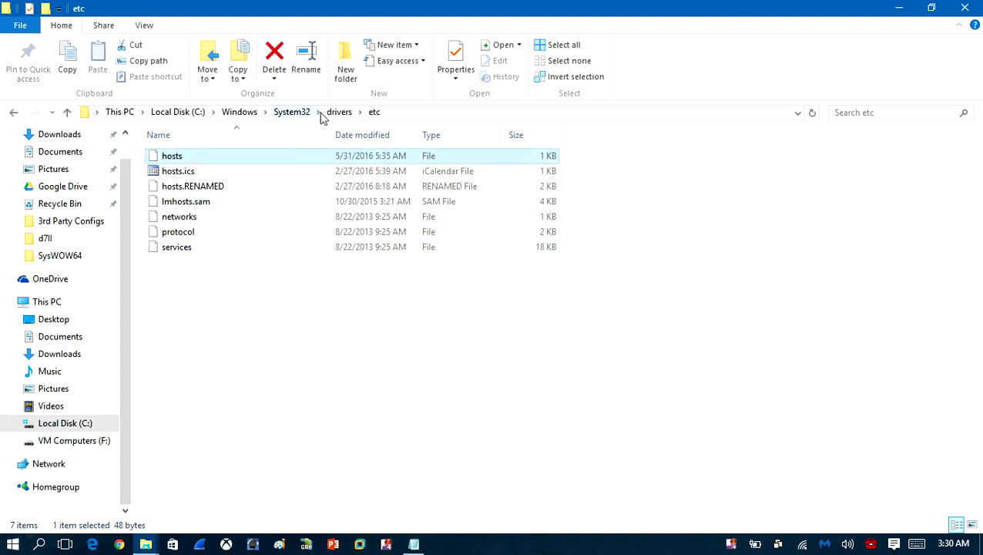
{"action": "right_click", "coordinate": [163, 160]}
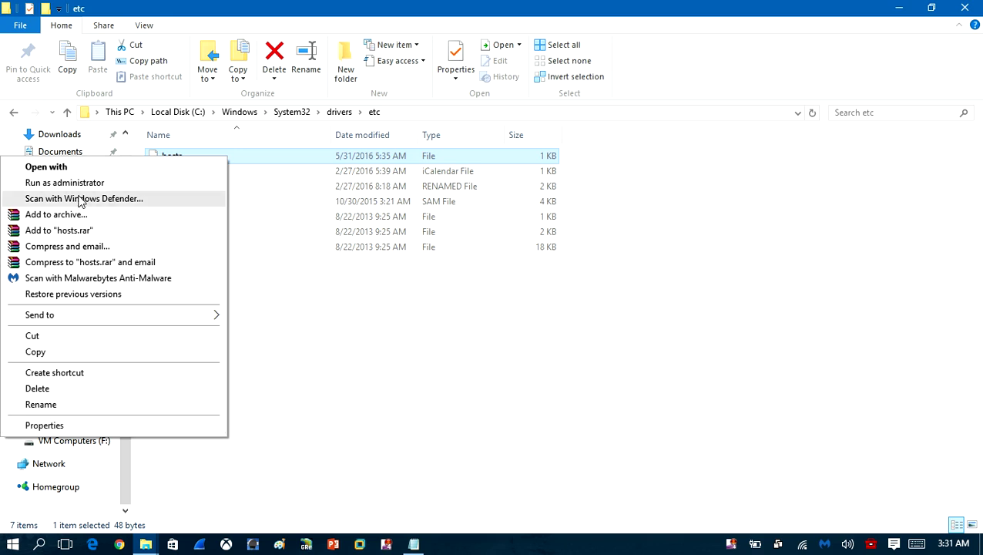
{"action": "left_click", "coordinate": [65, 167]}
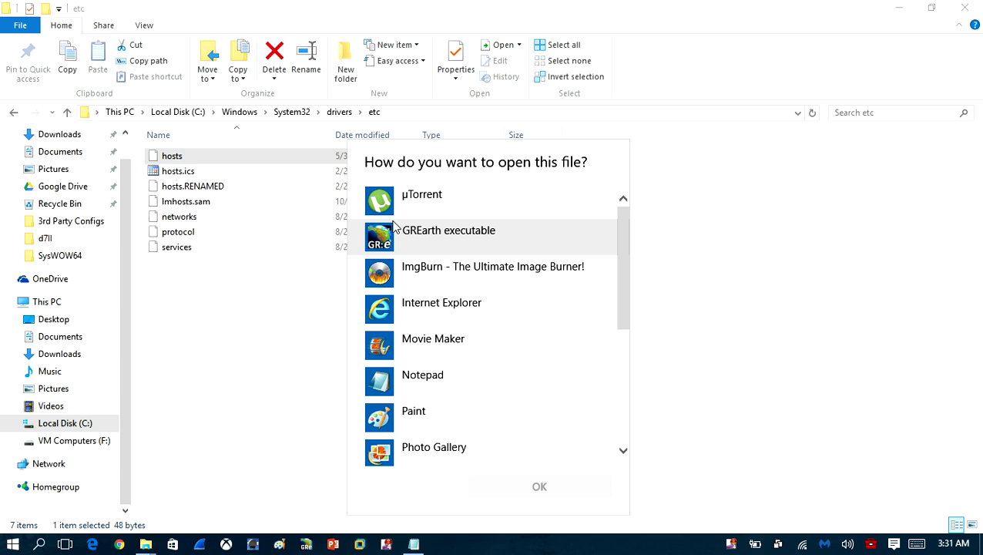
{"action": "left_click", "coordinate": [426, 382]}
{"action": "left_click", "coordinate": [530, 491]}
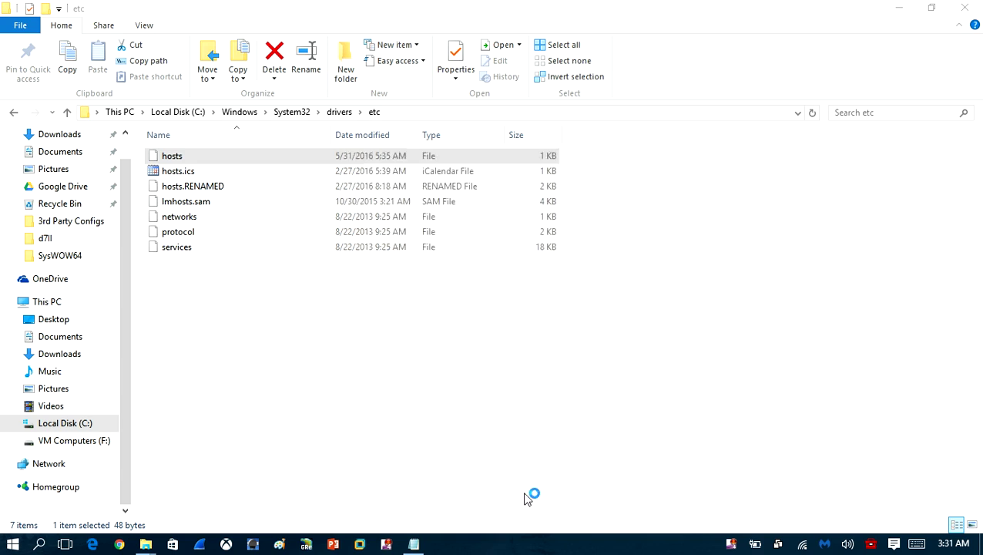
{"action": "left_click_drag", "start_coordinate": [328, 267], "coordinate": [191, 227]}
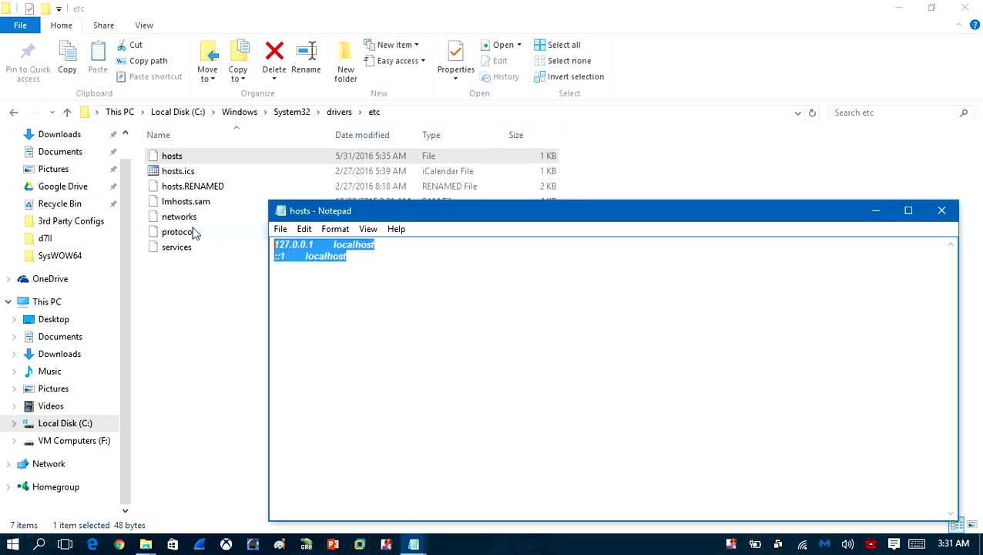
{"action": "left_click_drag", "start_coordinate": [513, 217], "coordinate": [448, 163]}
{"action": "key", "text": "Delete"}
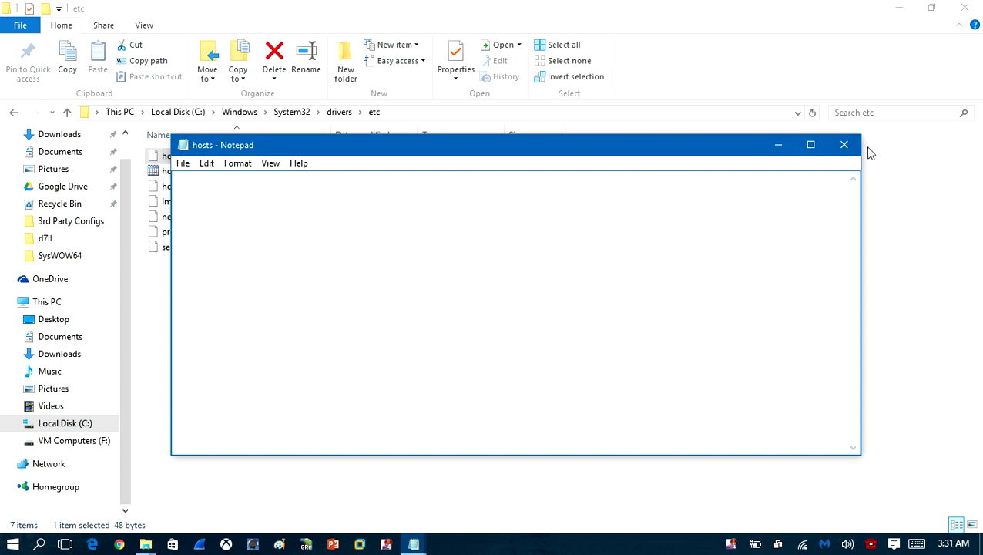
{"action": "left_click", "coordinate": [844, 144]}
Step: Discard the hosts file changes and check the hosts file's Properties
{"action": "left_click", "coordinate": [514, 282]}
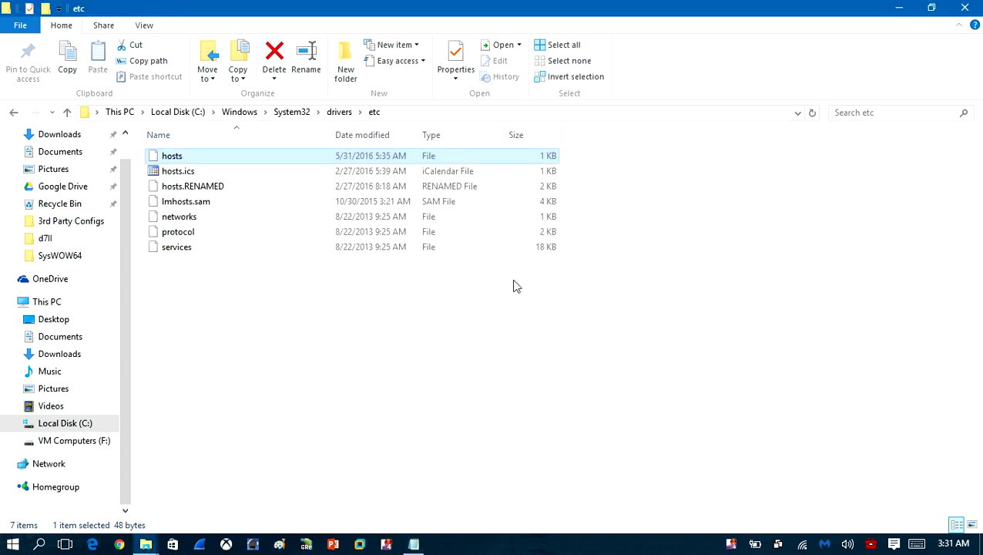
{"action": "right_click", "coordinate": [154, 158]}
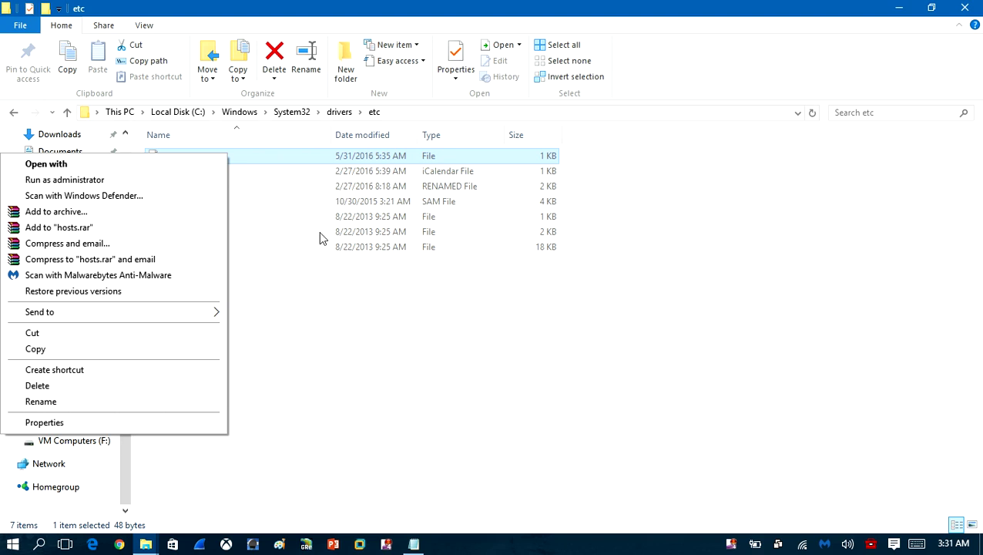
{"action": "left_click", "coordinate": [222, 158]}
{"action": "right_click", "coordinate": [222, 158]}
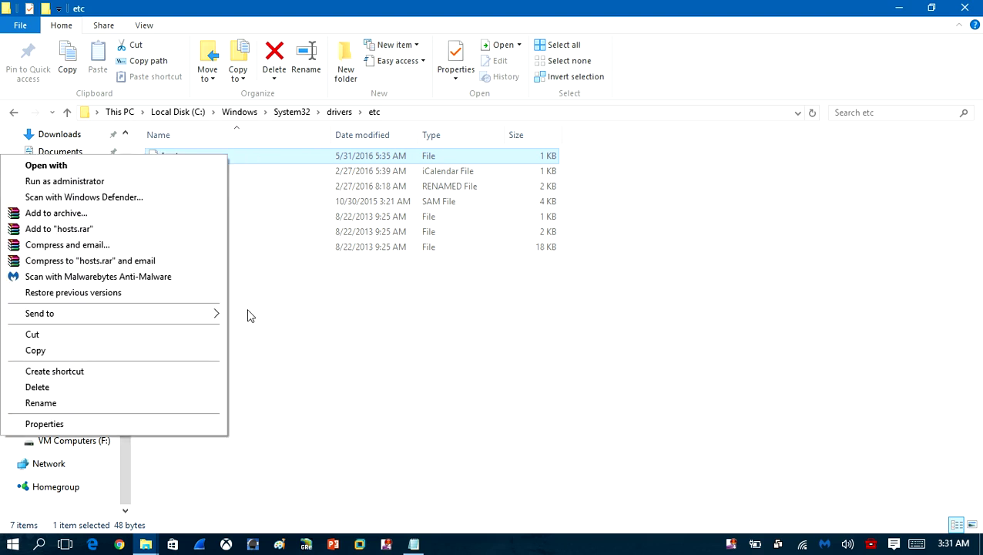
{"action": "left_click", "coordinate": [116, 424]}
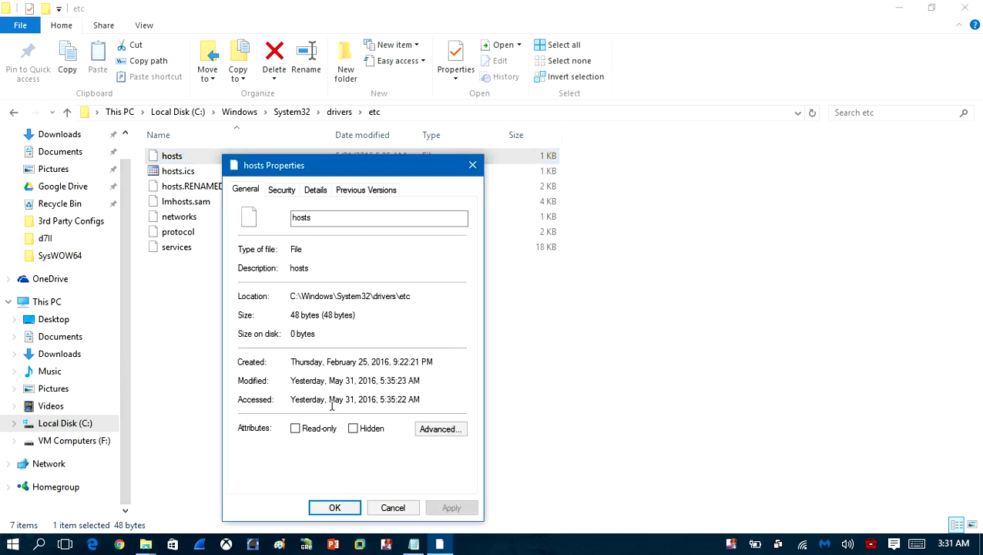
{"action": "left_click", "coordinate": [393, 508]}
{"action": "right_click", "coordinate": [227, 156]}
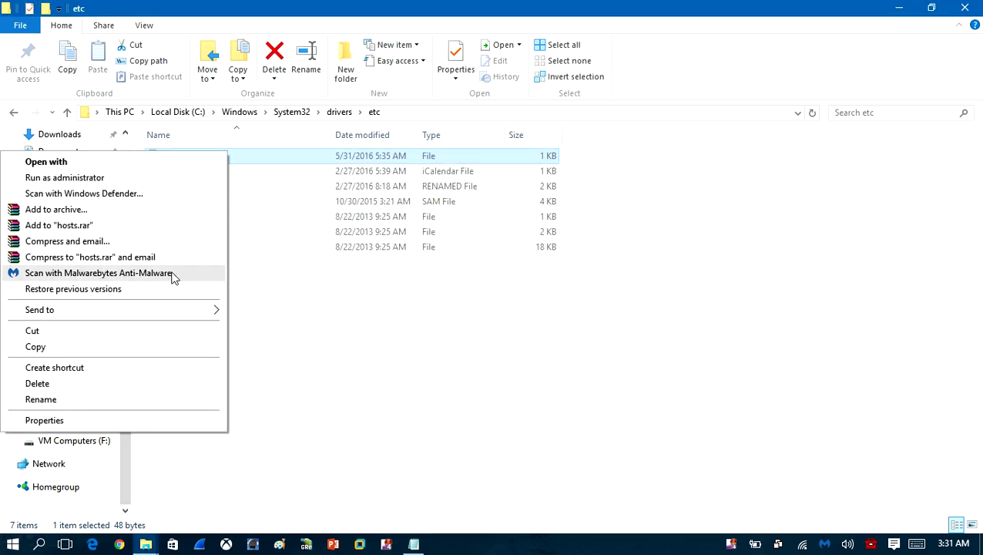
{"action": "mouse_move", "coordinate": [108, 314]}
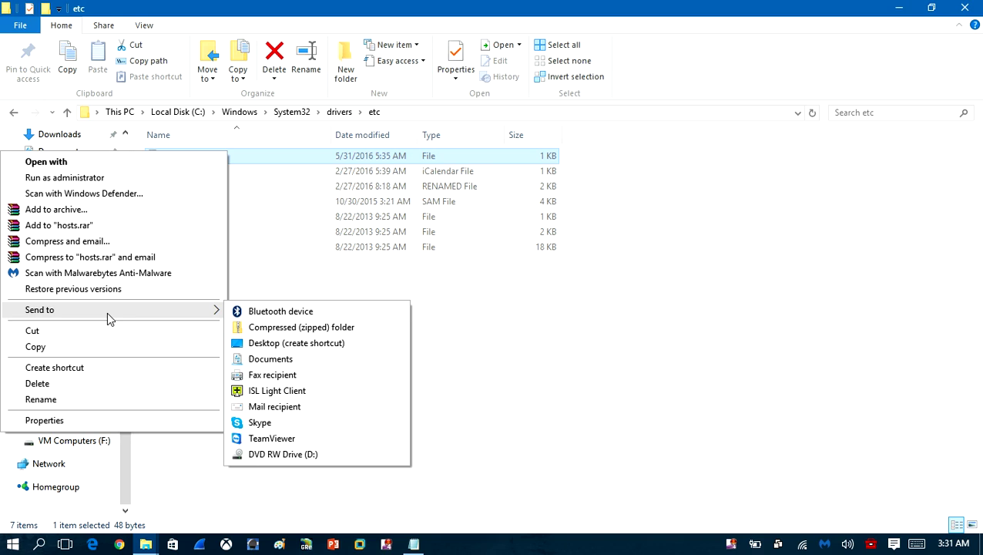
{"action": "left_click", "coordinate": [87, 421]}
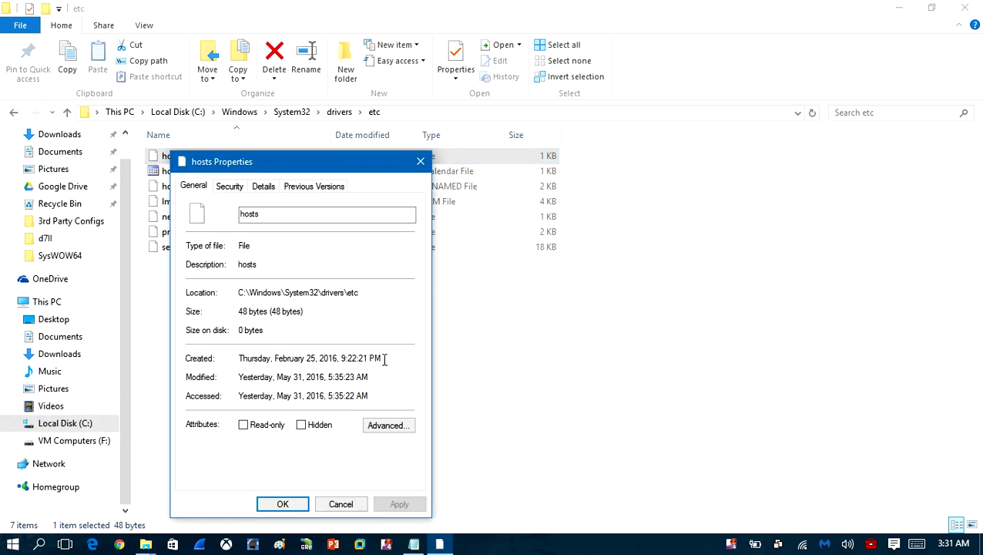
{"action": "left_click", "coordinate": [424, 161]}
Step: Use Open with on hosts and pick Notepad
{"action": "right_click", "coordinate": [176, 160]}
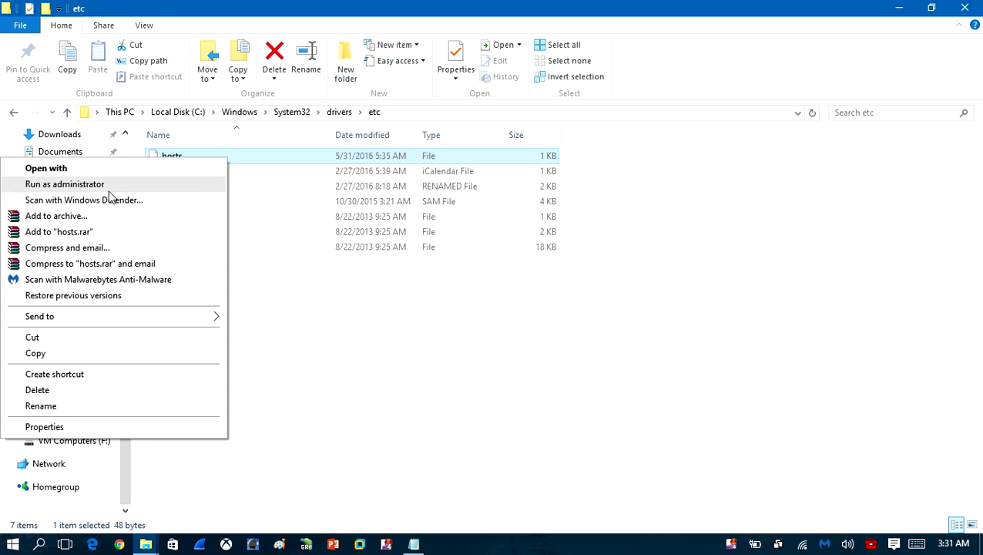
{"action": "left_click", "coordinate": [105, 171]}
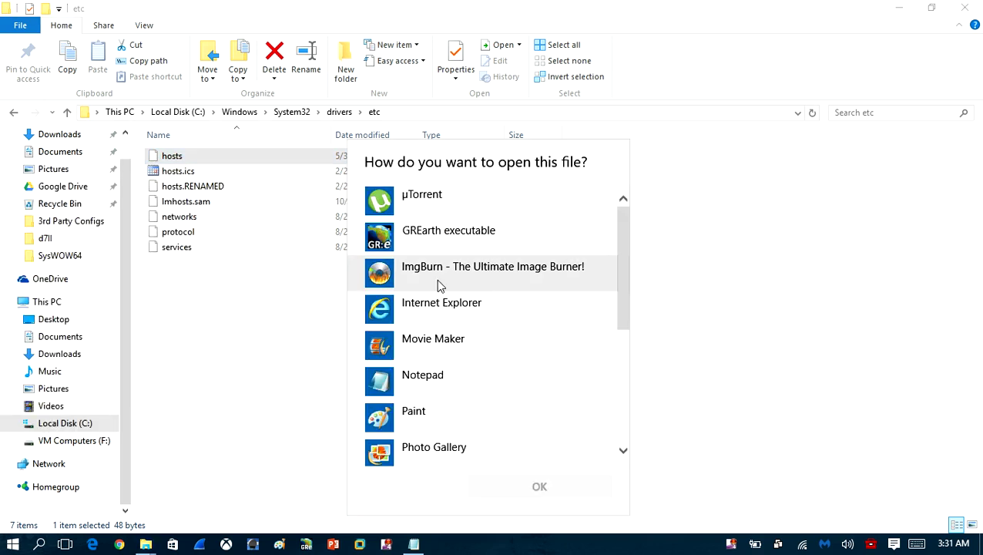
{"action": "left_click", "coordinate": [390, 379]}
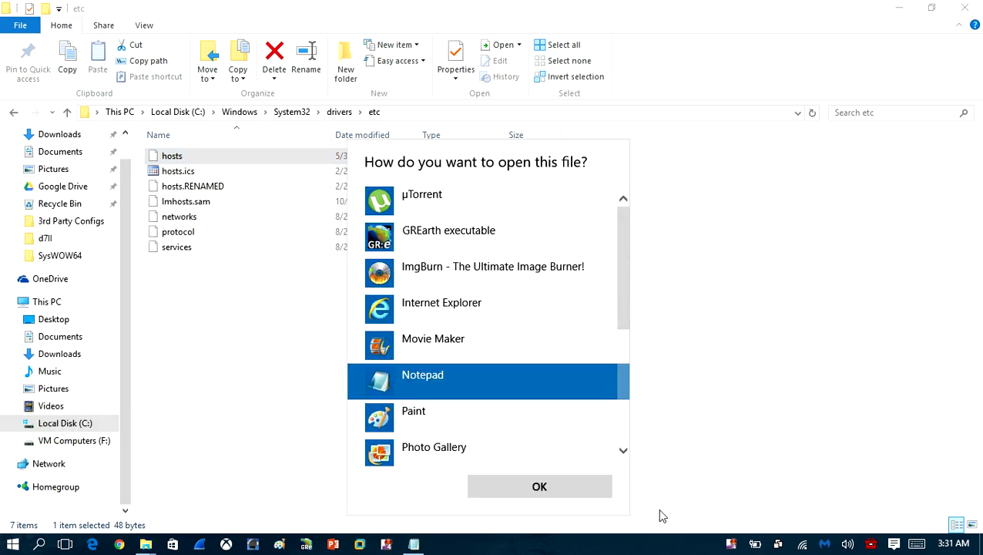
Step: Open hosts in Notepad, delete all its entries, and paste Microsoft's default hosts text
{"action": "left_click", "coordinate": [539, 487]}
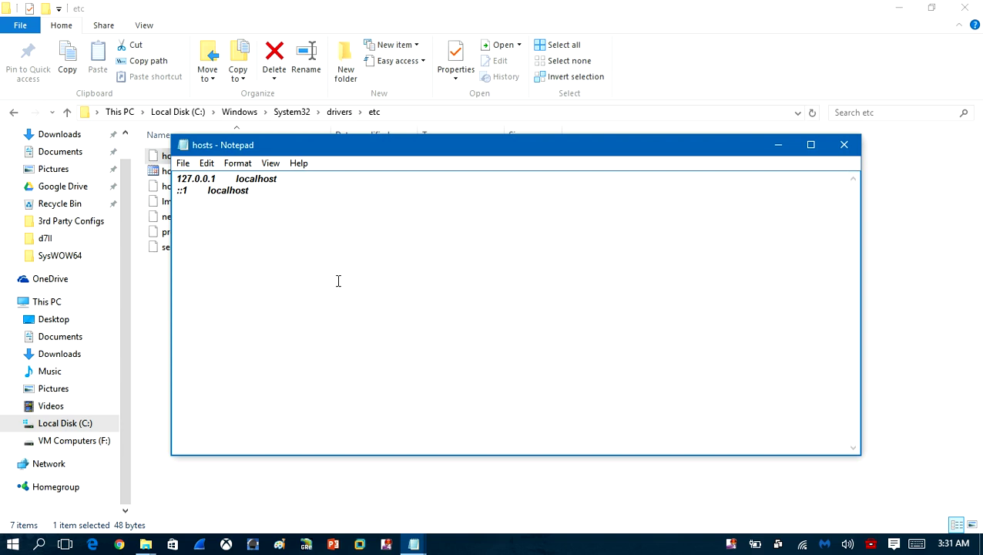
{"action": "key", "text": "ctrl+a"}
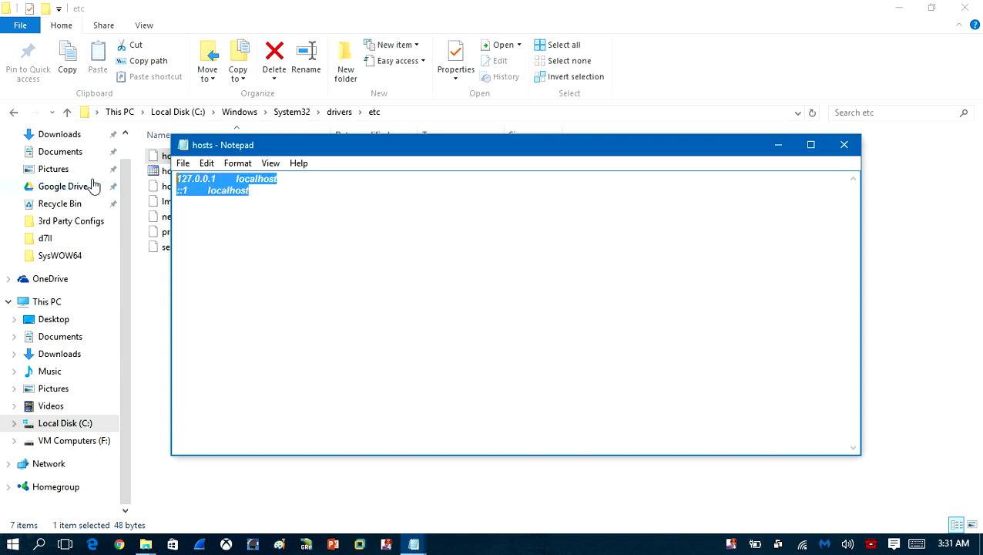
{"action": "key", "text": "Delete"}
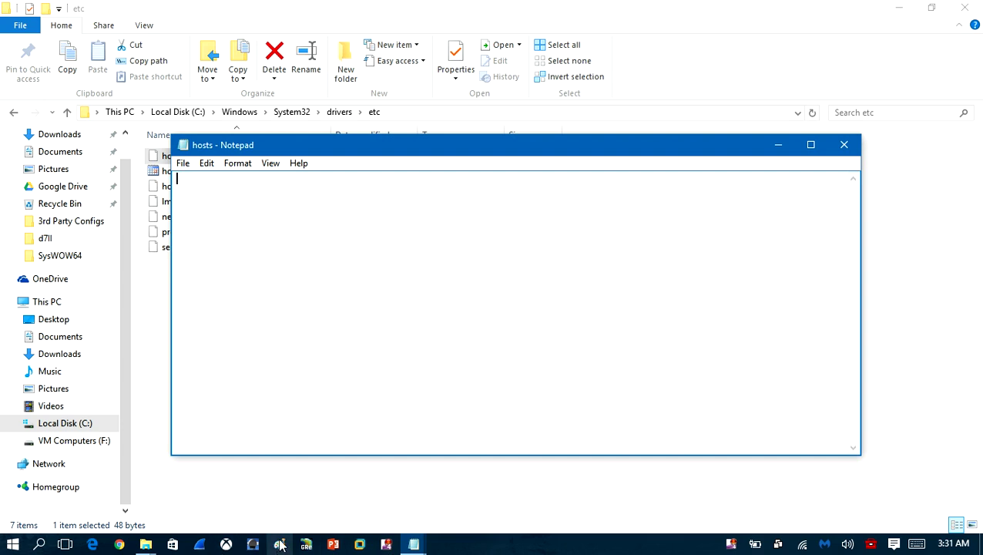
{"action": "right_click", "coordinate": [731, 543]}
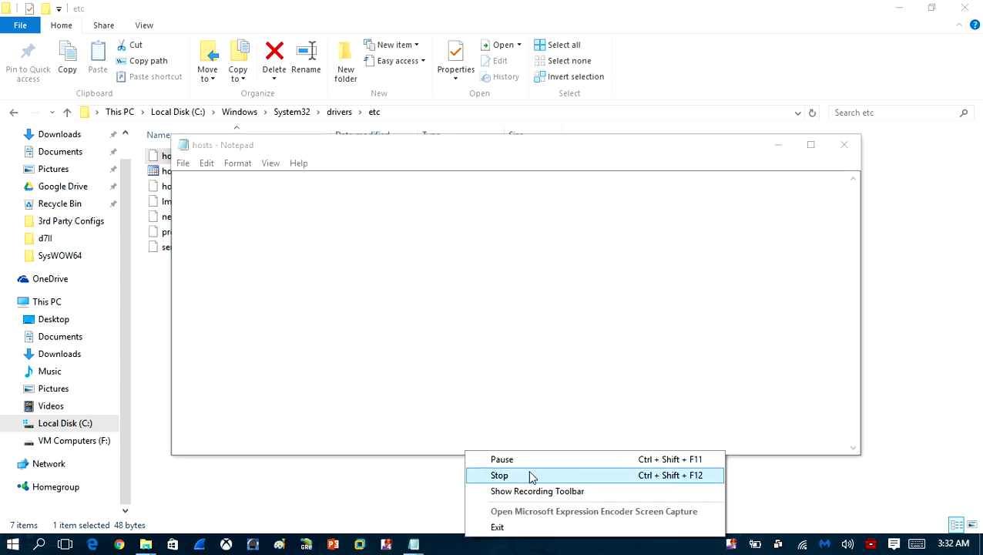
{"action": "left_click", "coordinate": [248, 226]}
{"action": "right_click", "coordinate": [249, 230]}
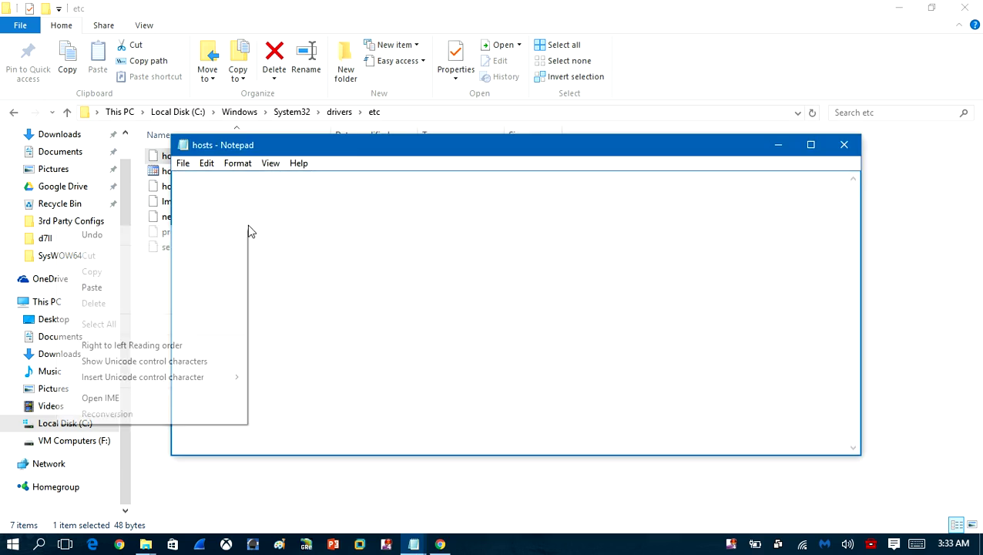
{"action": "left_click", "coordinate": [177, 290]}
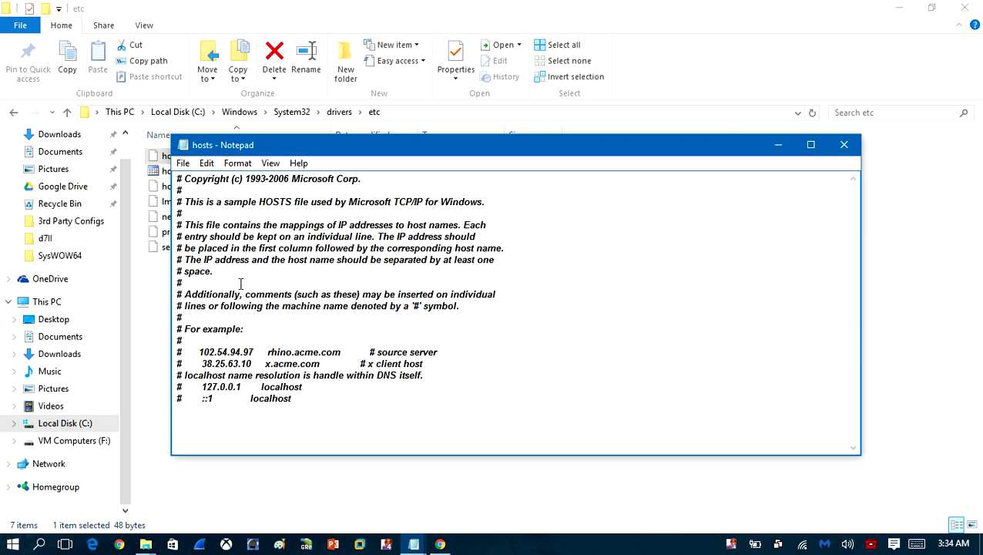
Step: Review the pasted text and save the hosts file via File > Save
{"action": "left_click_drag", "start_coordinate": [366, 394], "coordinate": [179, 177]}
{"action": "left_click", "coordinate": [291, 236]}
{"action": "left_click", "coordinate": [182, 163]}
{"action": "left_click", "coordinate": [96, 212]}
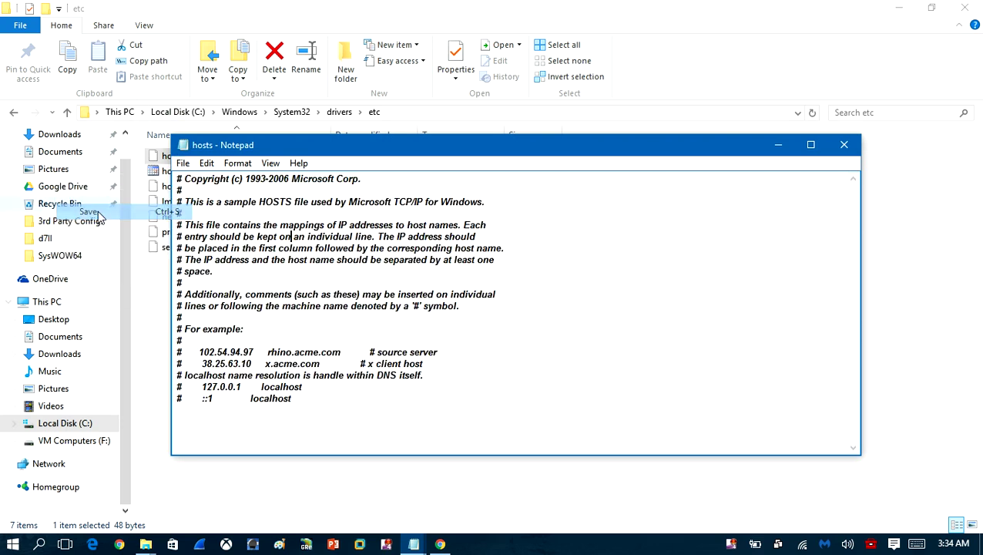
Step: Reopen hosts in Notepad, verify the default sample text, and shake Notepad to minimize Explorer
{"action": "left_click", "coordinate": [845, 145]}
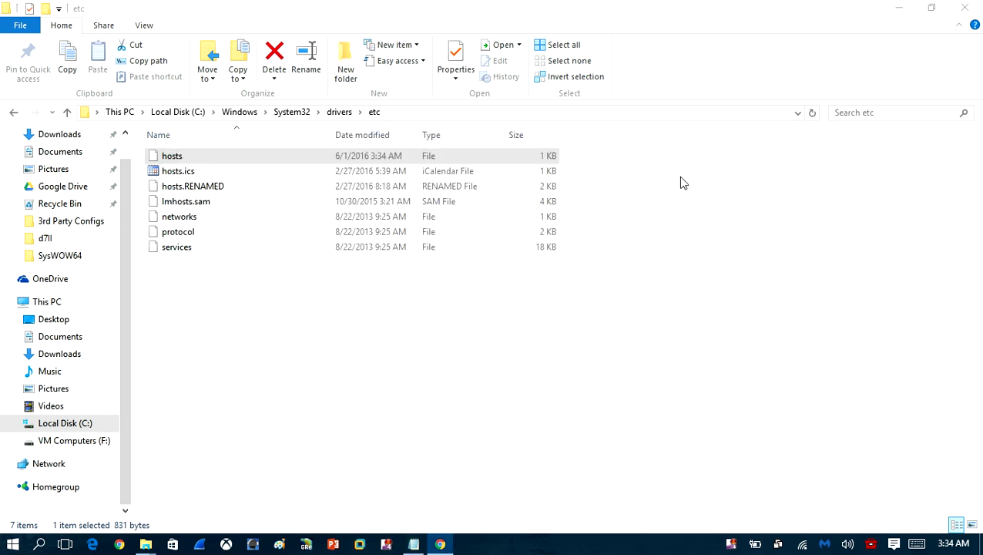
{"action": "double_click", "coordinate": [173, 156]}
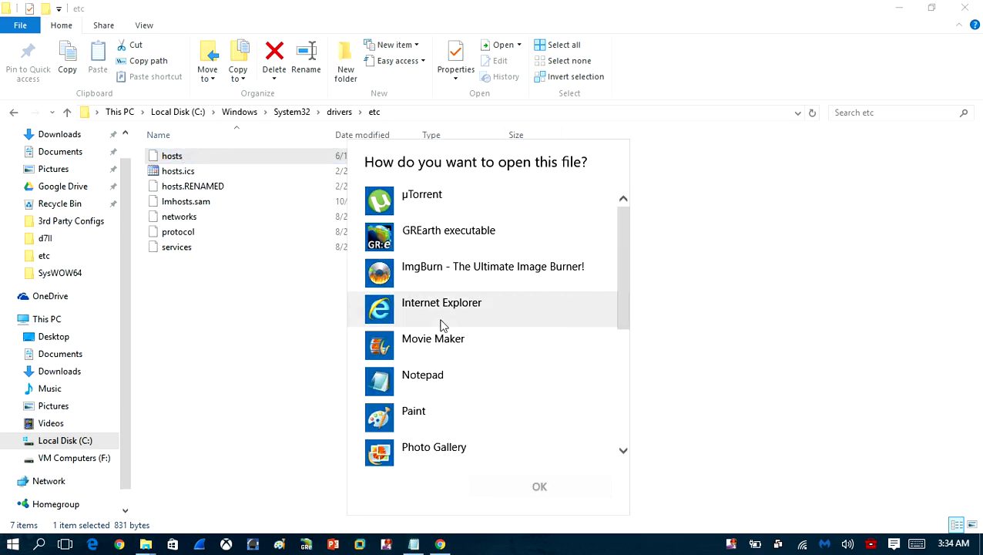
{"action": "left_click", "coordinate": [446, 383]}
{"action": "left_click", "coordinate": [593, 486]}
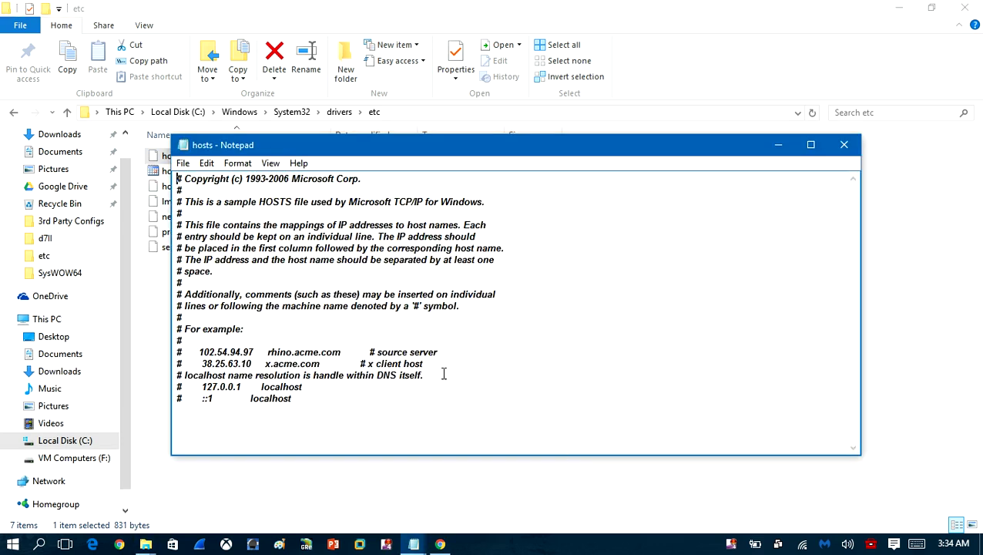
{"action": "left_click_drag", "start_coordinate": [542, 353], "coordinate": [185, 135]}
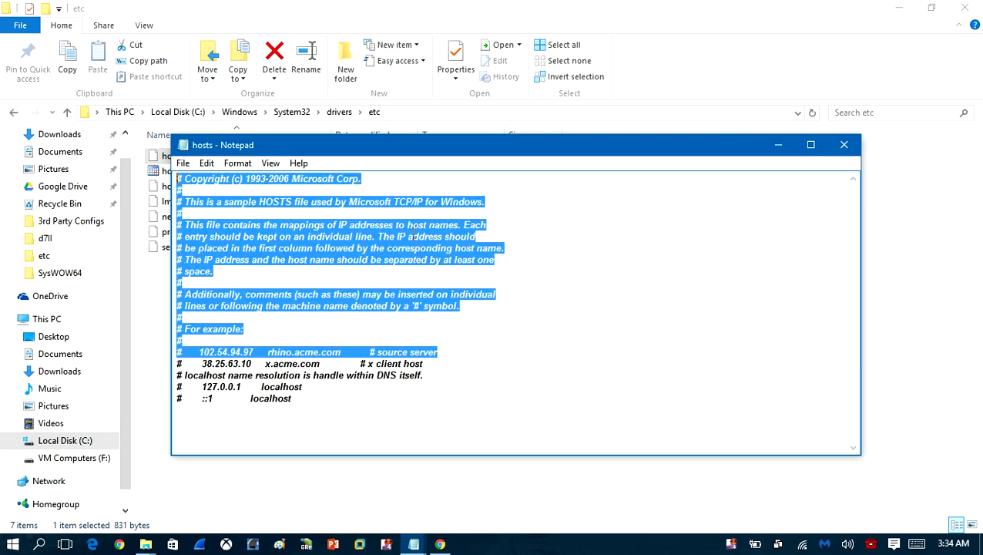
{"action": "left_click", "coordinate": [410, 236]}
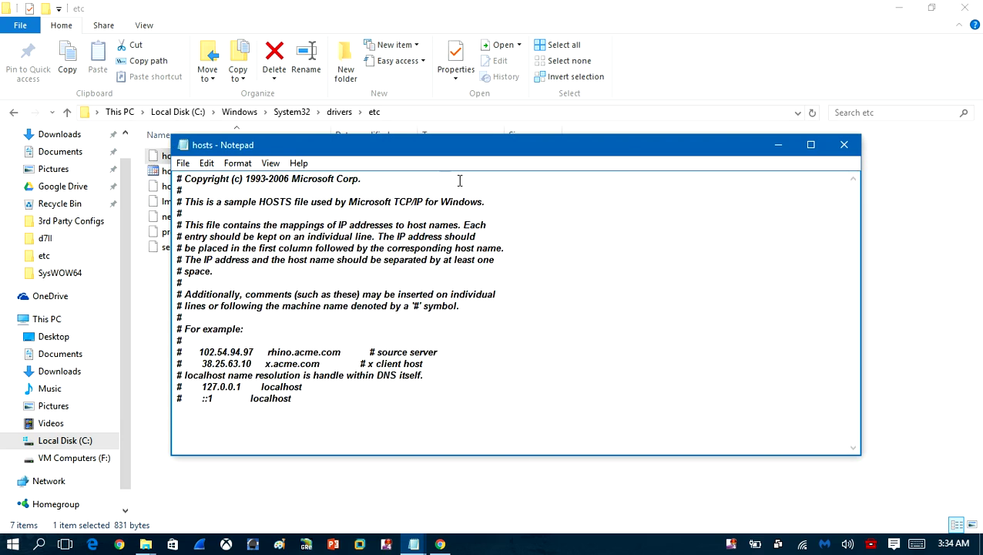
{"action": "left_click_drag", "start_coordinate": [194, 137], "coordinate": [173, 62]}
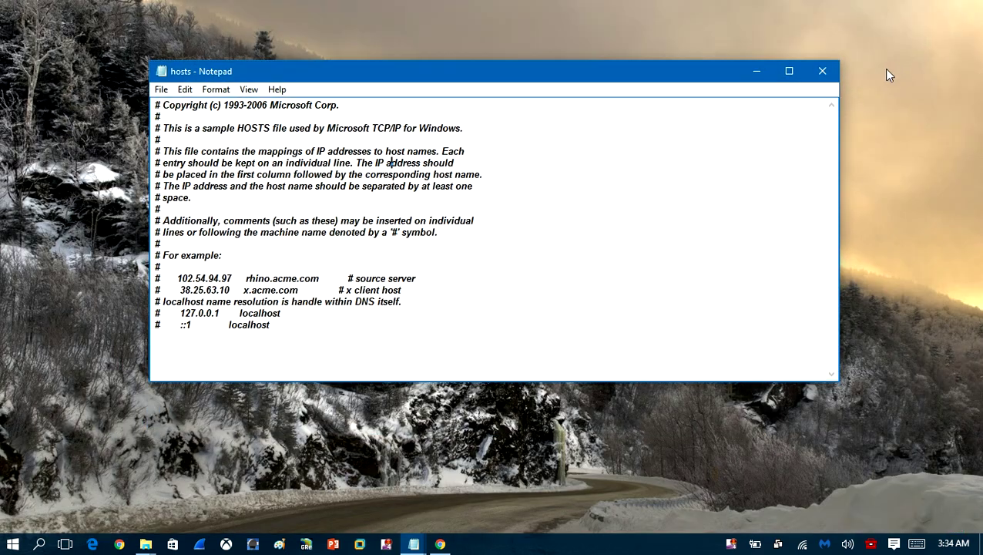
Step: Close Notepad, click Chrome's Google search box, then minimize Chrome
{"action": "left_click", "coordinate": [821, 72]}
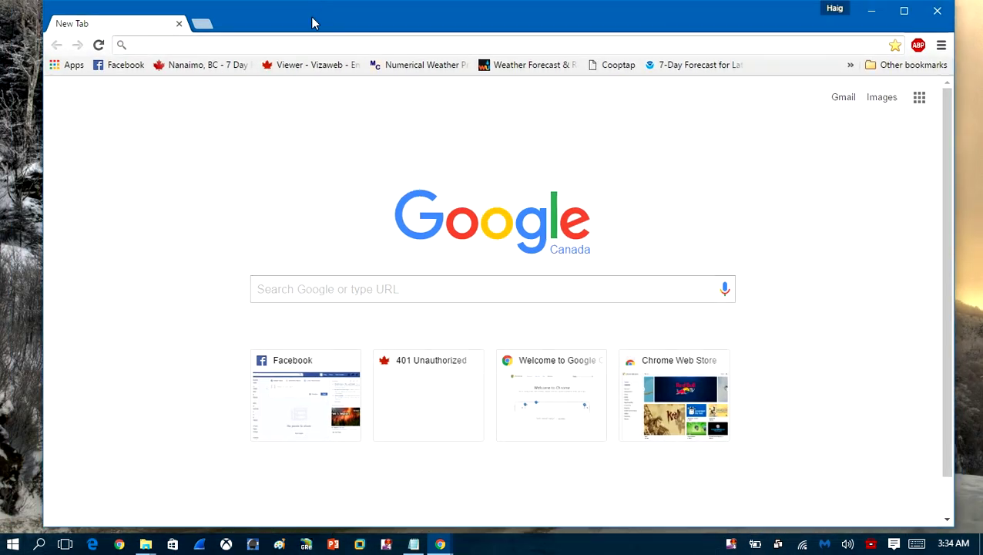
{"action": "left_click", "coordinate": [282, 292]}
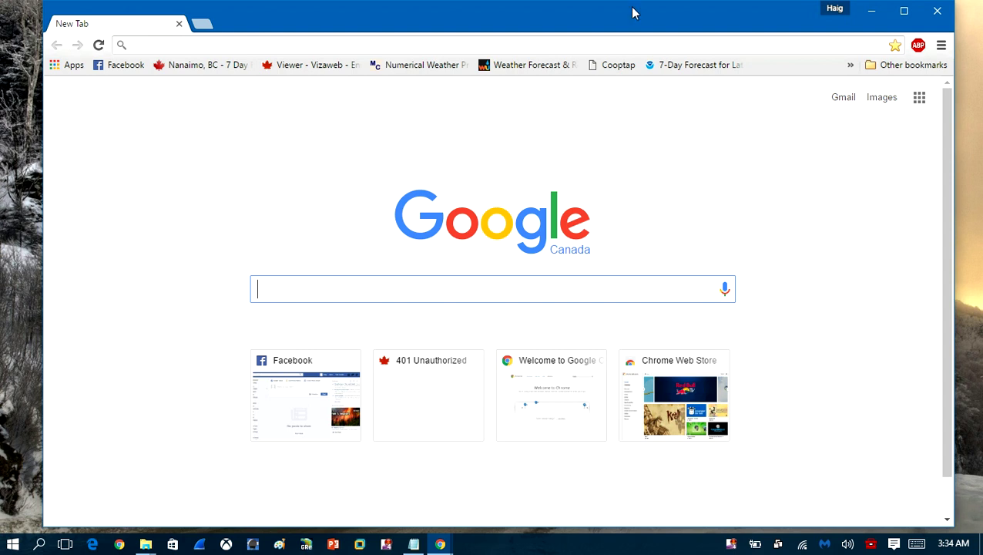
{"action": "left_click", "coordinate": [884, 8]}
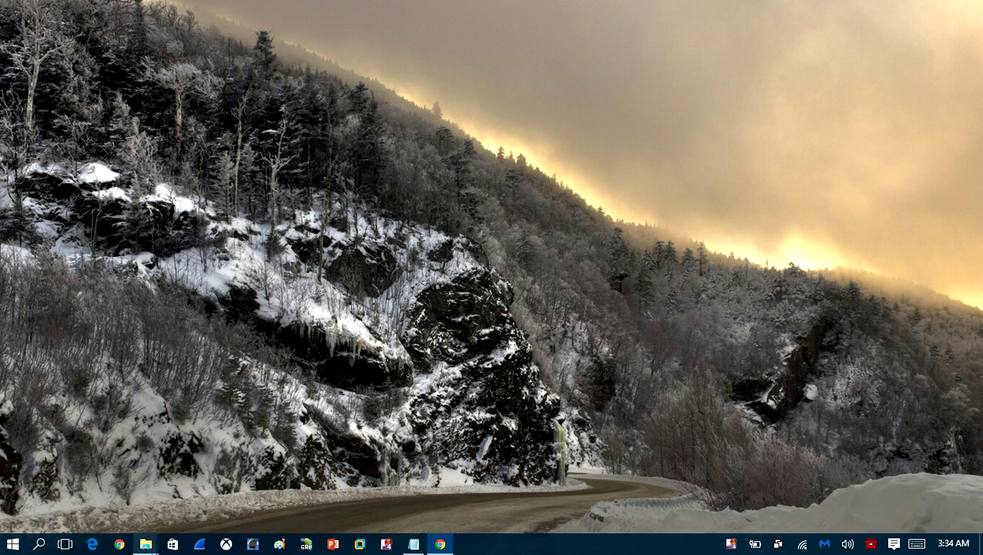
Step: Bring back the Malware Removal Explorer window, select d7.exe, and drag Chrome into view
{"action": "right_click", "coordinate": [144, 547]}
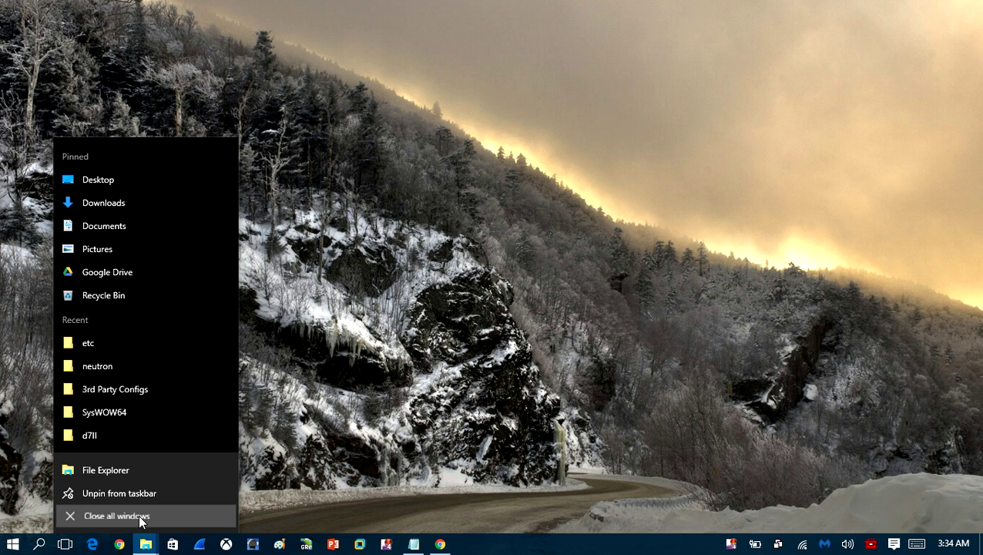
{"action": "left_click", "coordinate": [144, 546]}
{"action": "left_click", "coordinate": [106, 487]}
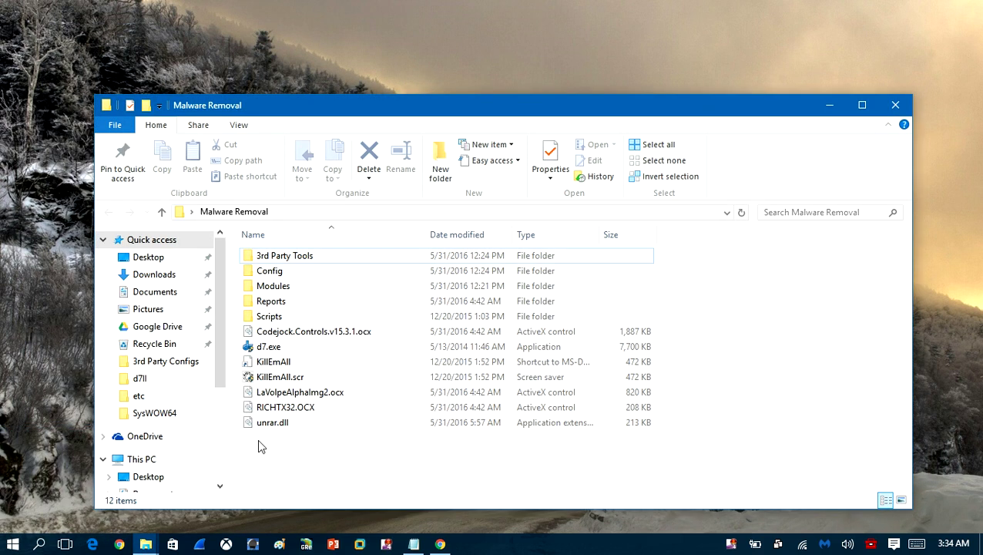
{"action": "left_click", "coordinate": [298, 348]}
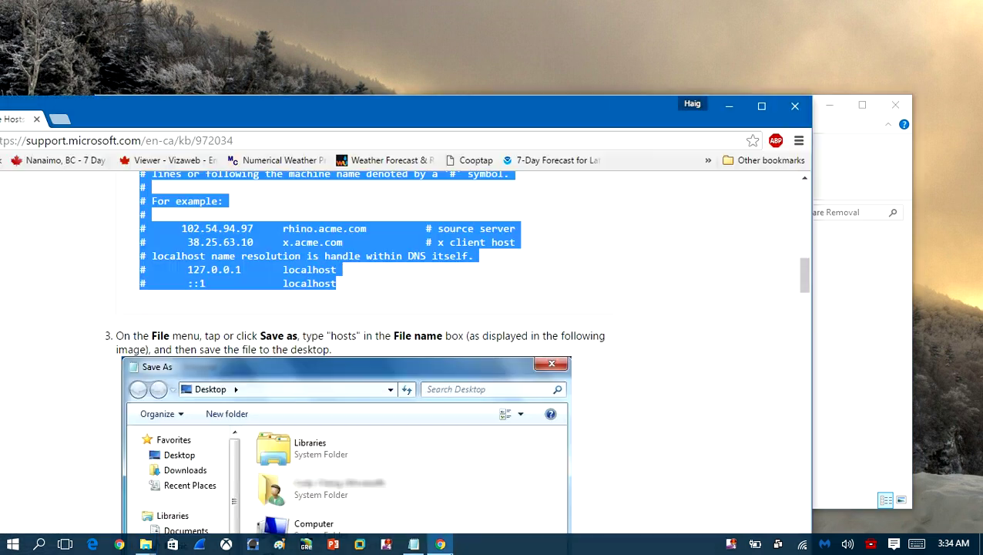
{"action": "left_click_drag", "start_coordinate": [165, 108], "coordinate": [308, 97]}
Step: In a new Chrome tab, enter the search text 'foolish tech' in the omnibox
{"action": "left_click", "coordinate": [202, 108]}
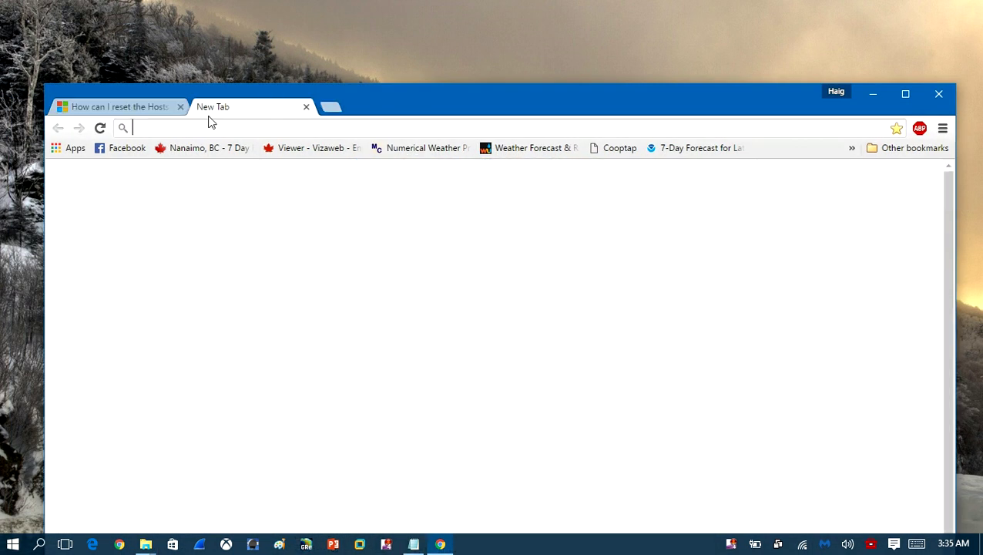
{"action": "type", "text": "G"}
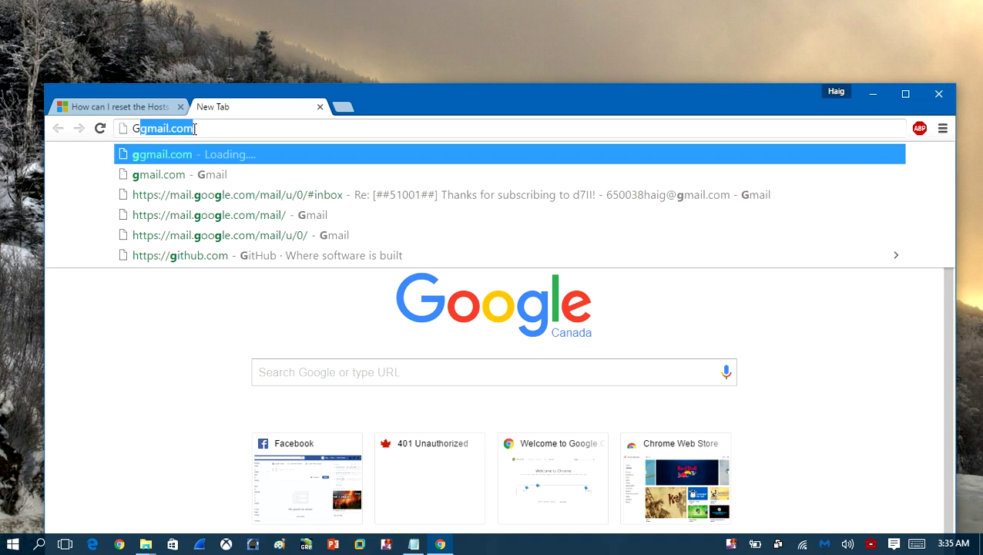
{"action": "key", "text": "BackSpace"}
{"action": "key", "text": "BackSpace"}
{"action": "type", "text": "F"}
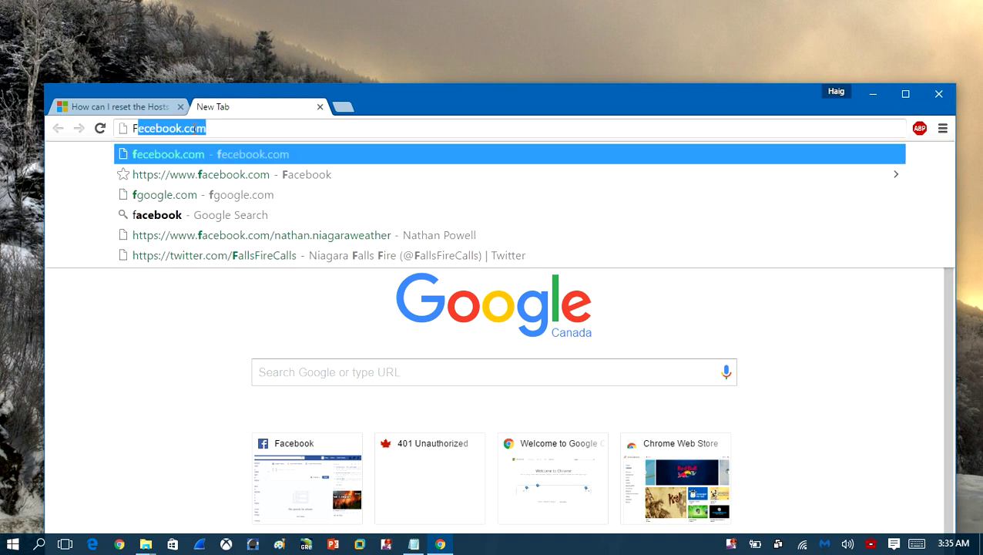
{"action": "type", "text": "ulush "}
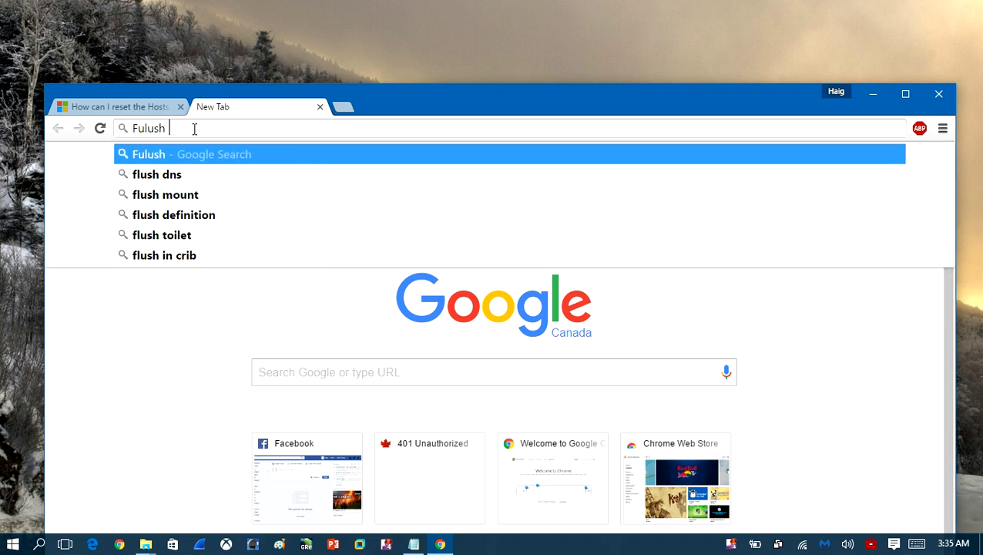
{"action": "type", "text": "T"}
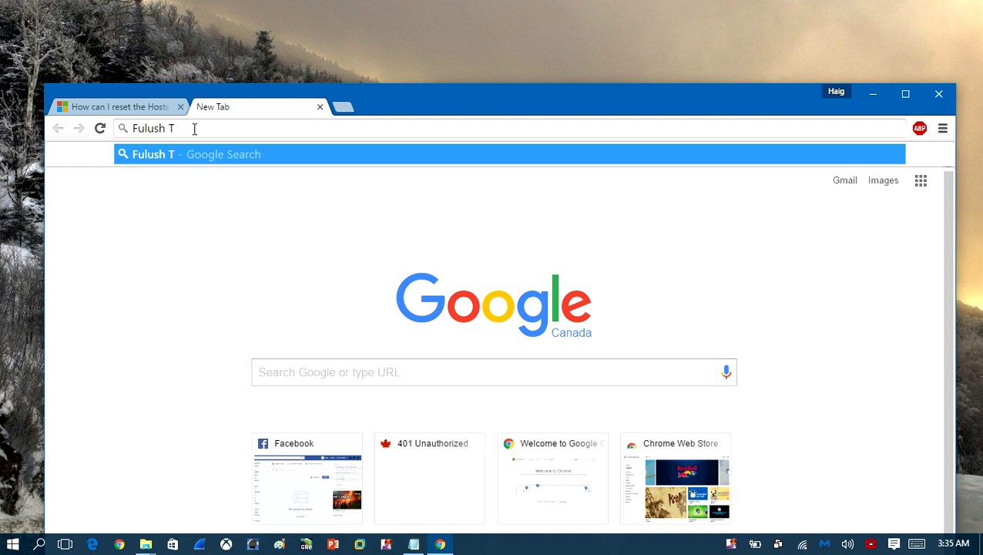
{"action": "type", "text": "ech"}
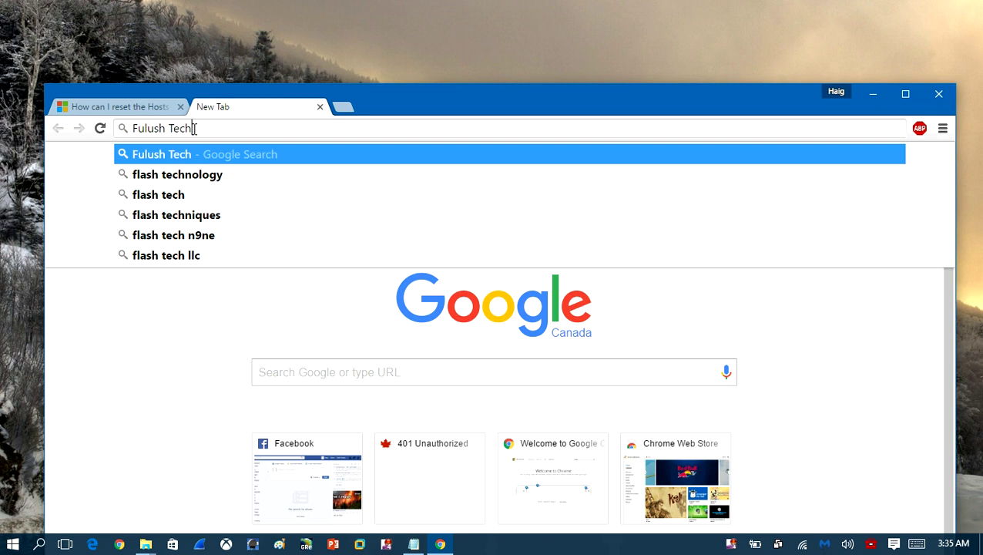
{"action": "key", "text": "BackSpace"}
{"action": "key", "text": "BackSpace"}
{"action": "key", "text": "BackSpace"}
{"action": "key", "text": "BackSpace"}
{"action": "key", "text": "BackSpace"}
{"action": "key", "text": "BackSpace"}
{"action": "key", "text": "BackSpace"}
{"action": "key", "text": "BackSpace"}
{"action": "key", "text": "BackSpace"}
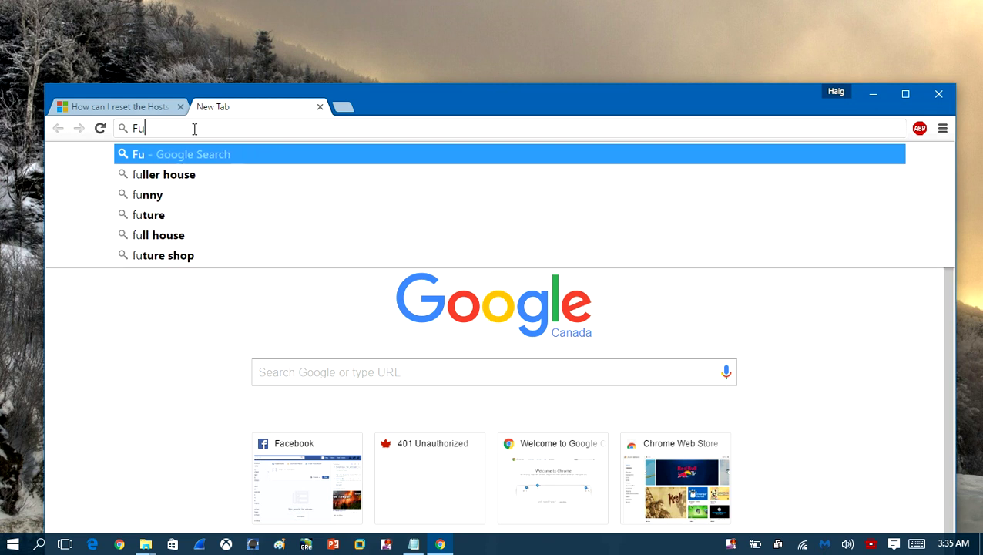
{"action": "key", "text": "BackSpace"}
{"action": "type", "text": "oolsig"}
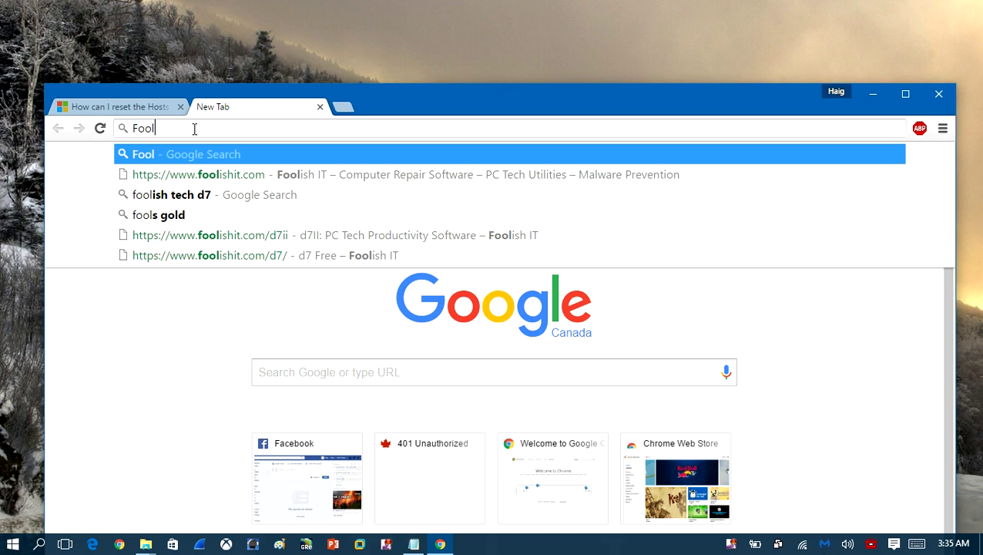
{"action": "key", "text": "BackSpace"}
{"action": "key", "text": "BackSpace"}
{"action": "key", "text": "BackSpace"}
{"action": "type", "text": "ish"}
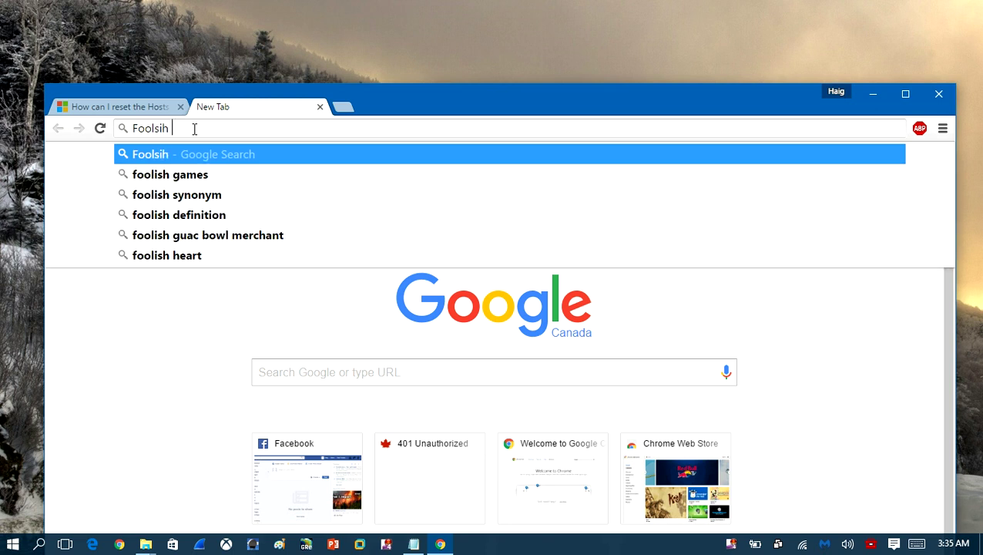
{"action": "key", "text": "BackSpace"}
{"action": "key", "text": "BackSpace"}
{"action": "key", "text": "BackSpace"}
{"action": "type", "text": "s"}
{"action": "key", "text": "BackSpace"}
{"action": "type", "text": "li"}
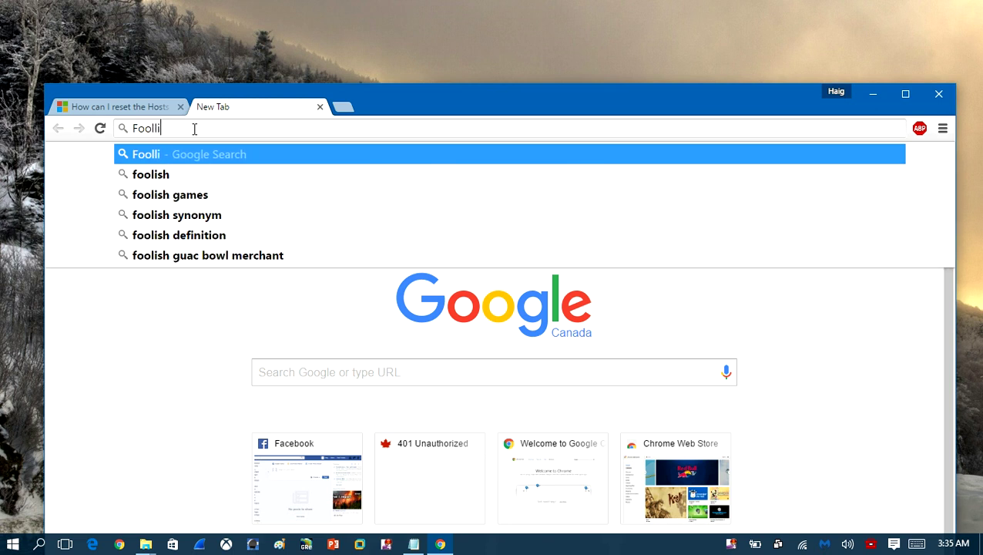
{"action": "type", "text": "sh tet"}
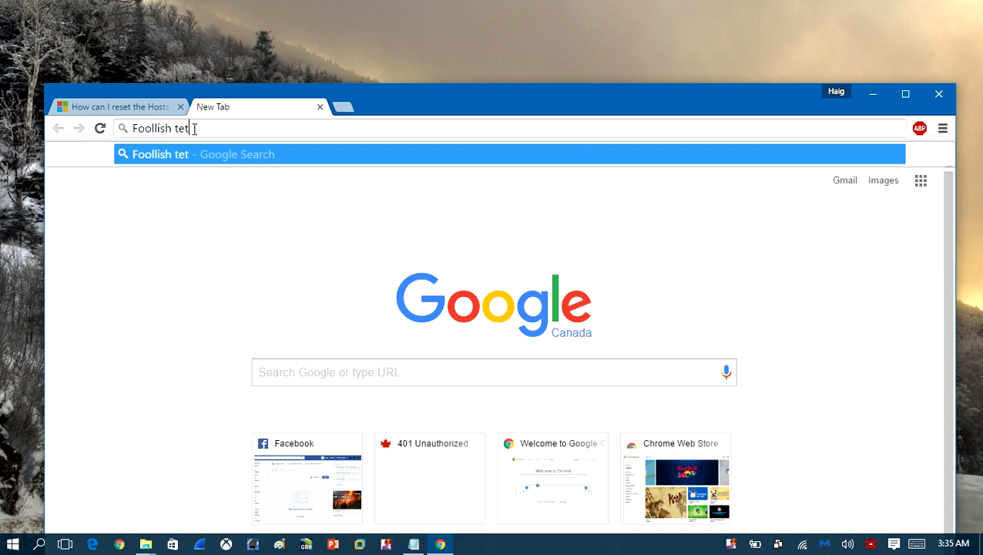
{"action": "key", "text": "BackSpace"}
{"action": "type", "text": "c"}
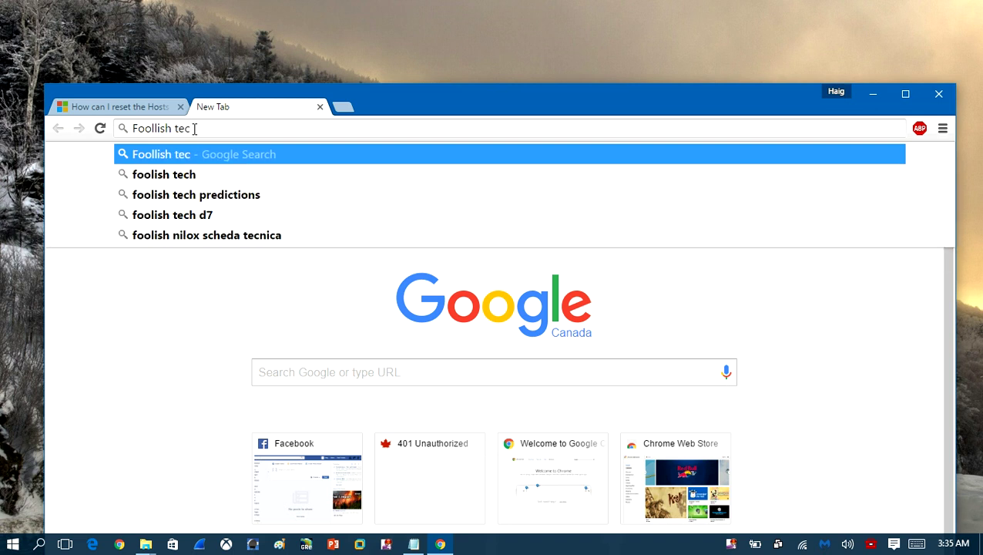
Step: Search Google for foolish tech, open the Foolish IT result, and maximize the browser window
{"action": "left_click", "coordinate": [185, 174]}
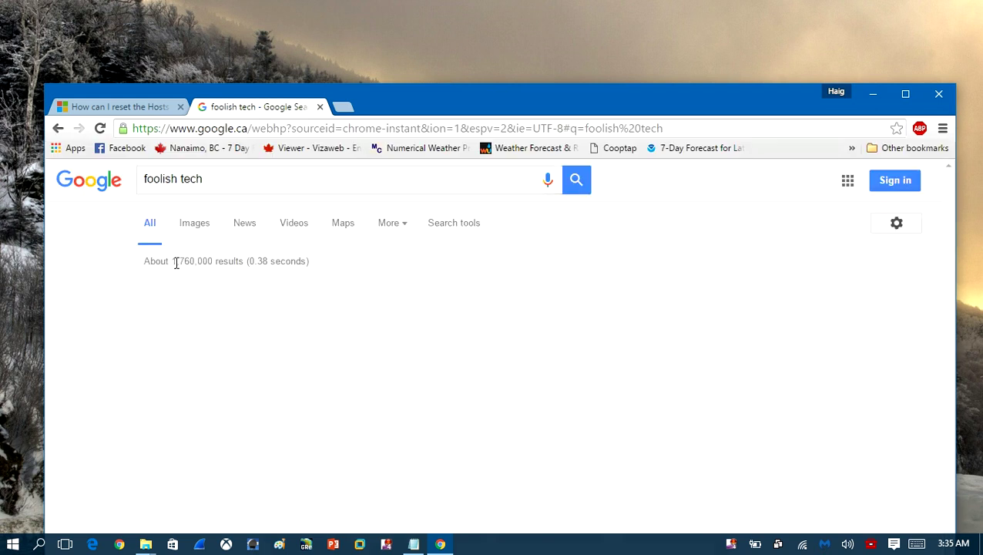
{"action": "left_click", "coordinate": [193, 298]}
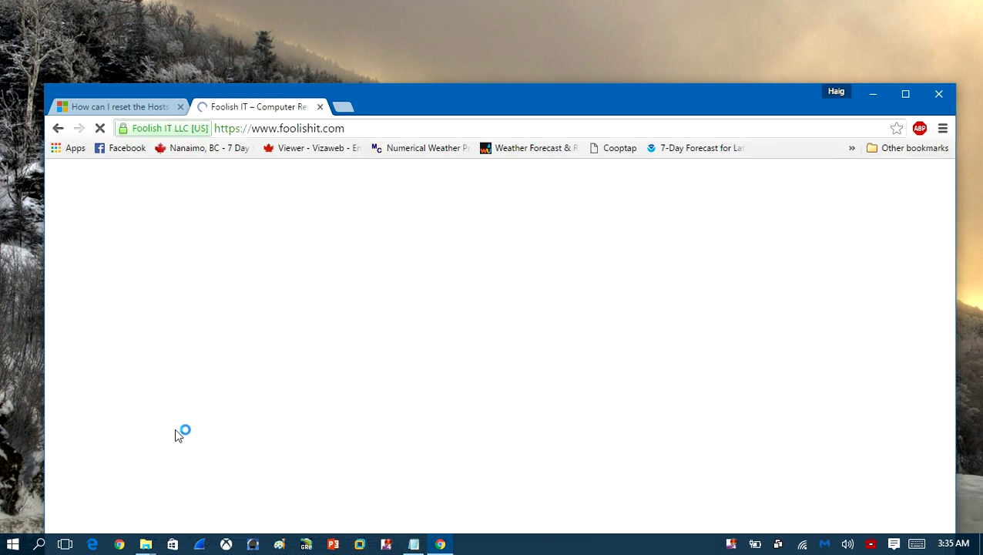
{"action": "left_click_drag", "start_coordinate": [378, 109], "coordinate": [372, 2]}
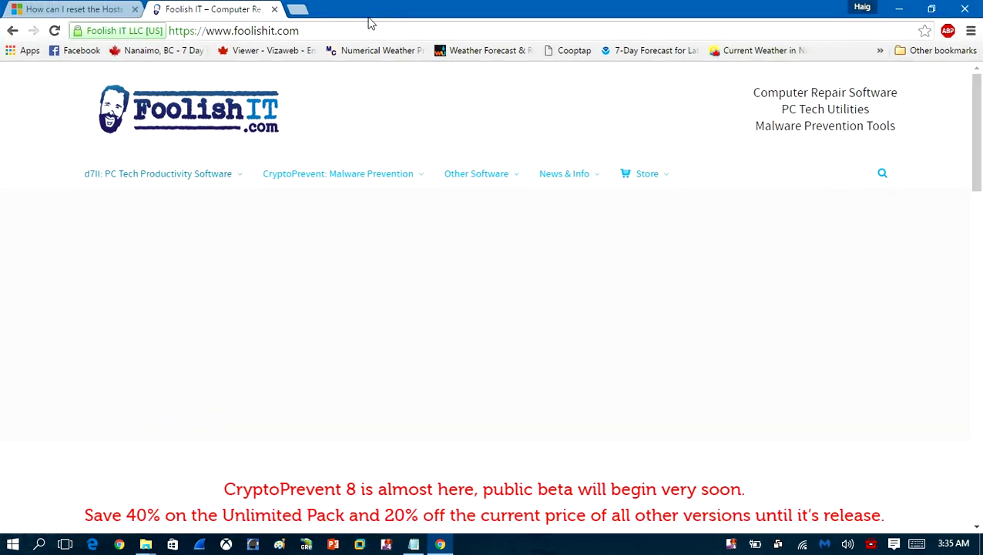
{"action": "scroll", "coordinate": [373, 77], "scroll_direction": "down", "scroll_amount": 1}
{"action": "scroll", "coordinate": [373, 81], "scroll_direction": "up", "scroll_amount": 1}
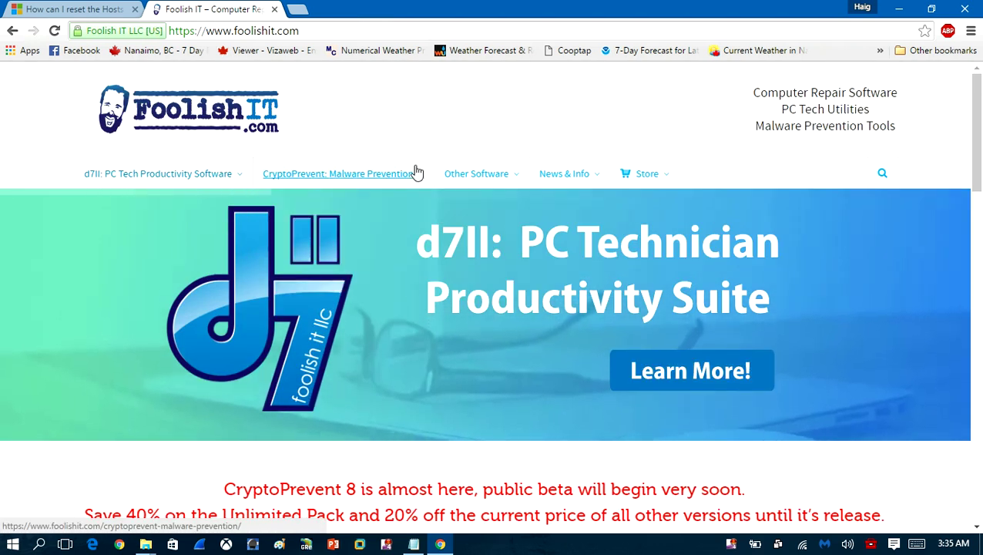
{"action": "mouse_move", "coordinate": [465, 171]}
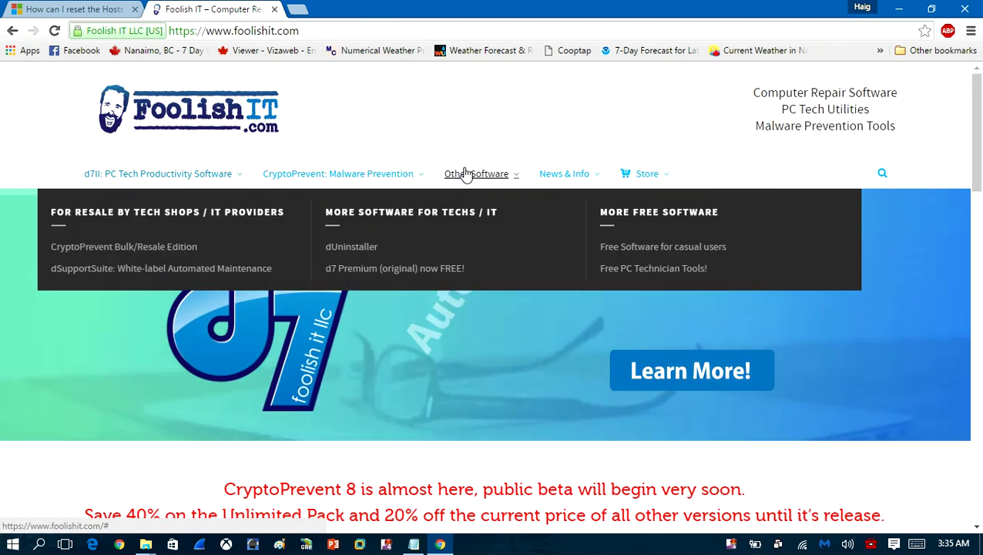
{"action": "mouse_move", "coordinate": [543, 171]}
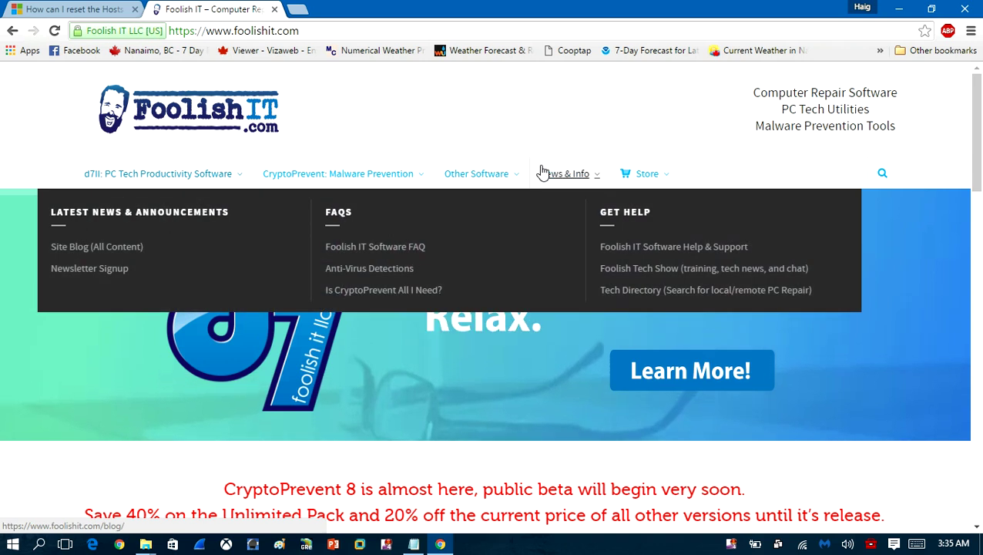
{"action": "mouse_move", "coordinate": [432, 171]}
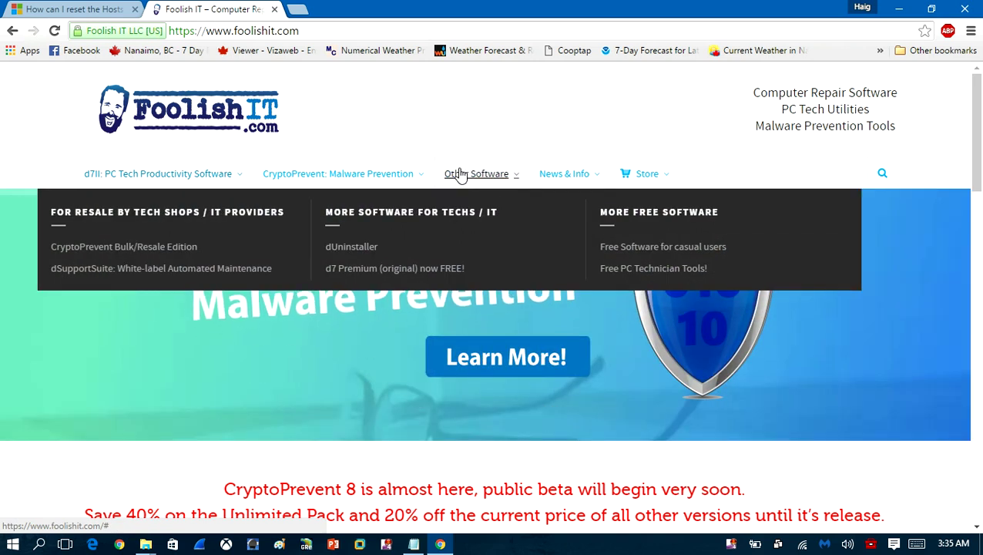
Step: Open the 'd7 Premium (original) now FREE!' page, review its request form, then minimize Chrome
{"action": "left_click", "coordinate": [342, 271]}
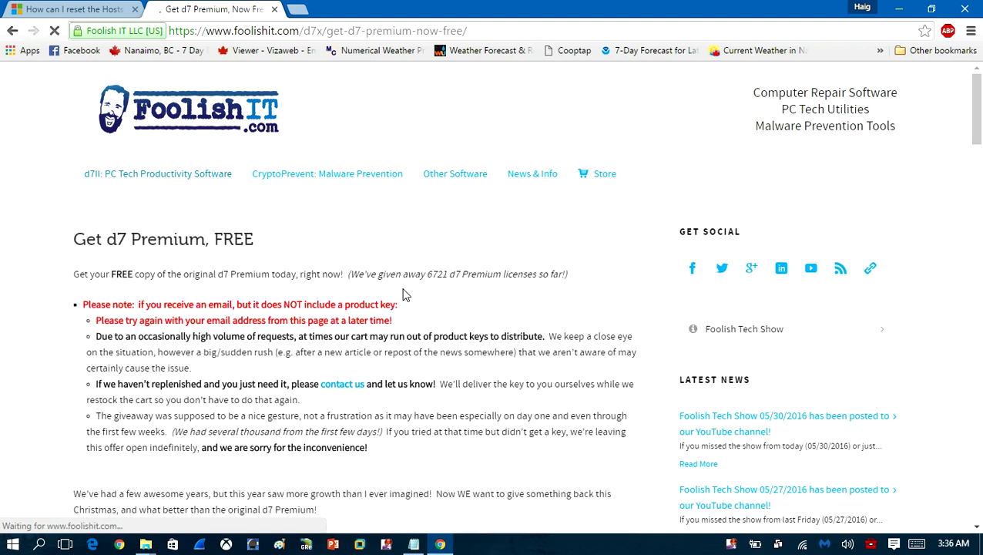
{"action": "scroll", "coordinate": [430, 400], "scroll_direction": "down", "scroll_amount": 6}
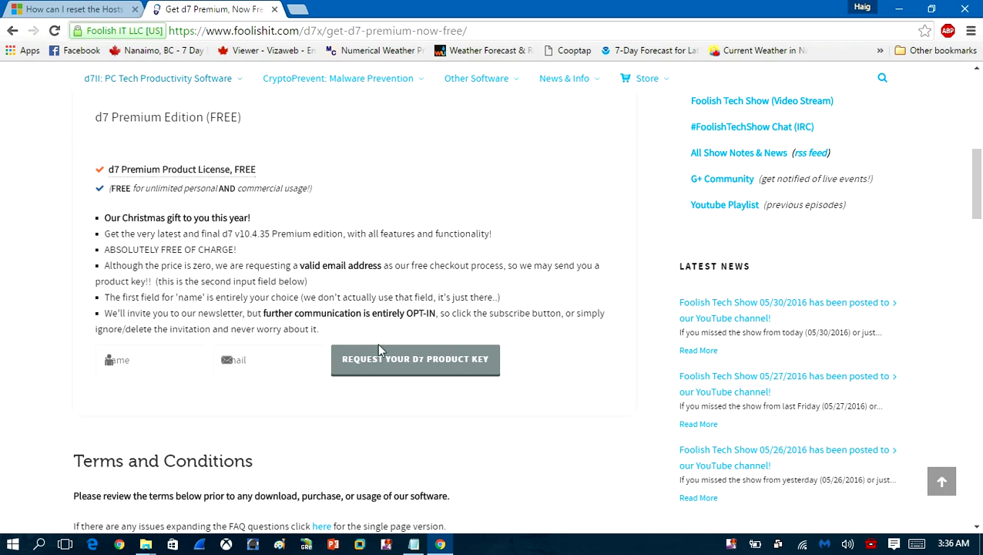
{"action": "left_click", "coordinate": [176, 354]}
{"action": "left_click", "coordinate": [275, 356]}
{"action": "scroll", "coordinate": [201, 228], "scroll_direction": "down", "scroll_amount": 5}
{"action": "scroll", "coordinate": [197, 224], "scroll_direction": "up", "scroll_amount": 11}
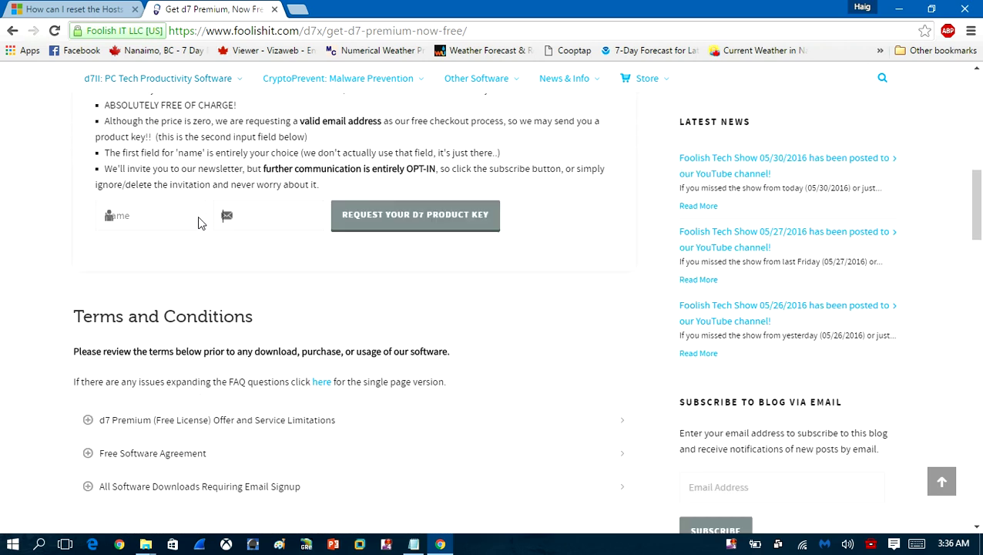
{"action": "scroll", "coordinate": [260, 245], "scroll_direction": "down", "scroll_amount": 10}
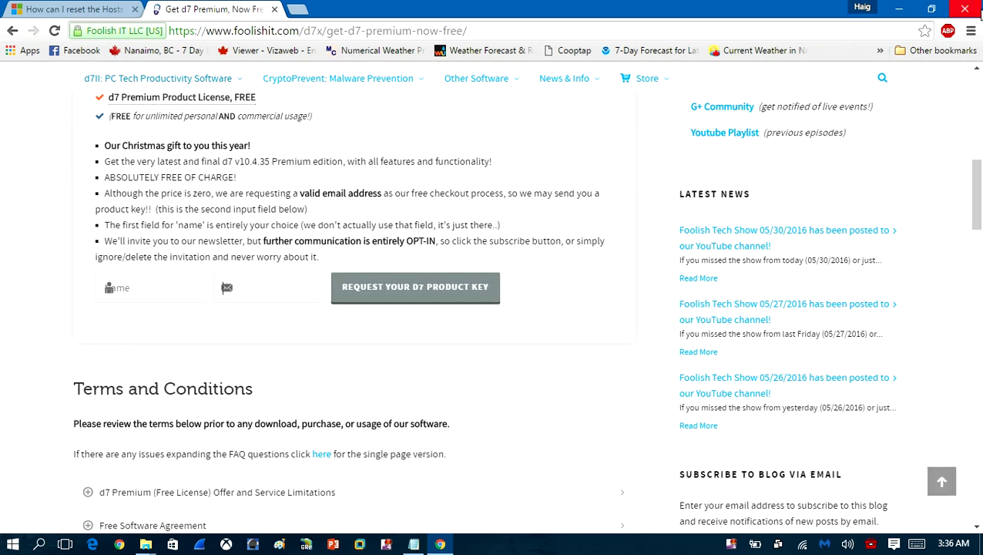
{"action": "left_click", "coordinate": [898, 8]}
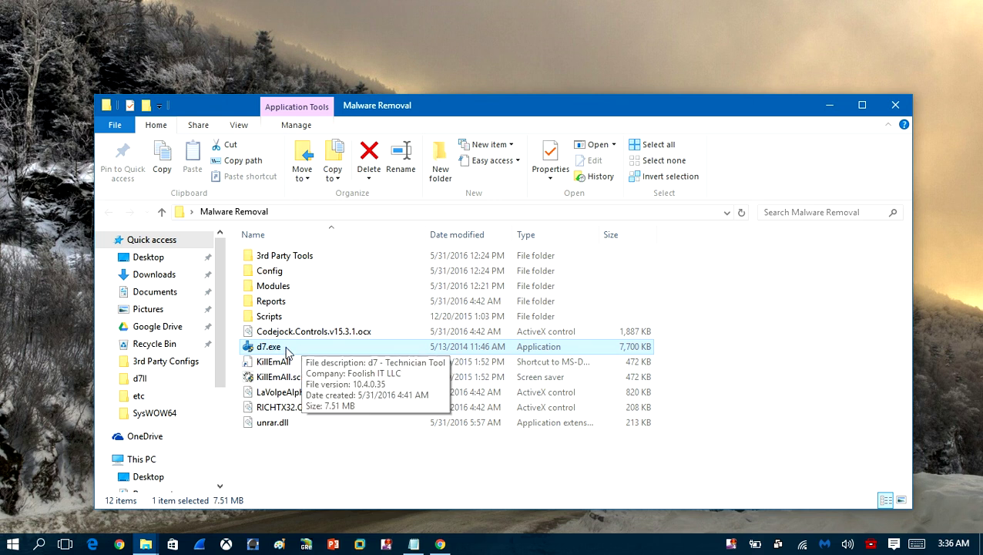
Step: Launch d7.exe with administrator approval and close the Malware Removal folder window
{"action": "double_click", "coordinate": [274, 348]}
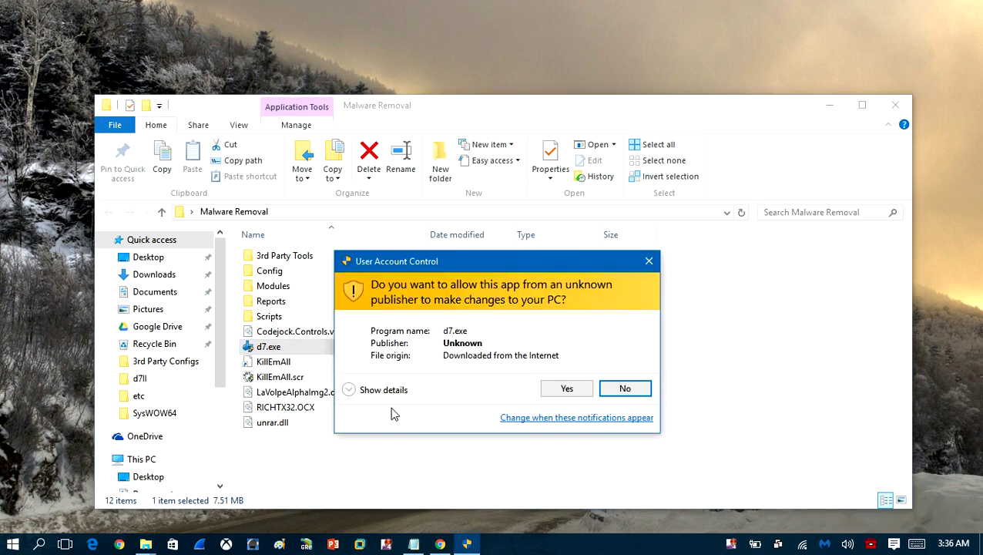
{"action": "left_click", "coordinate": [566, 389]}
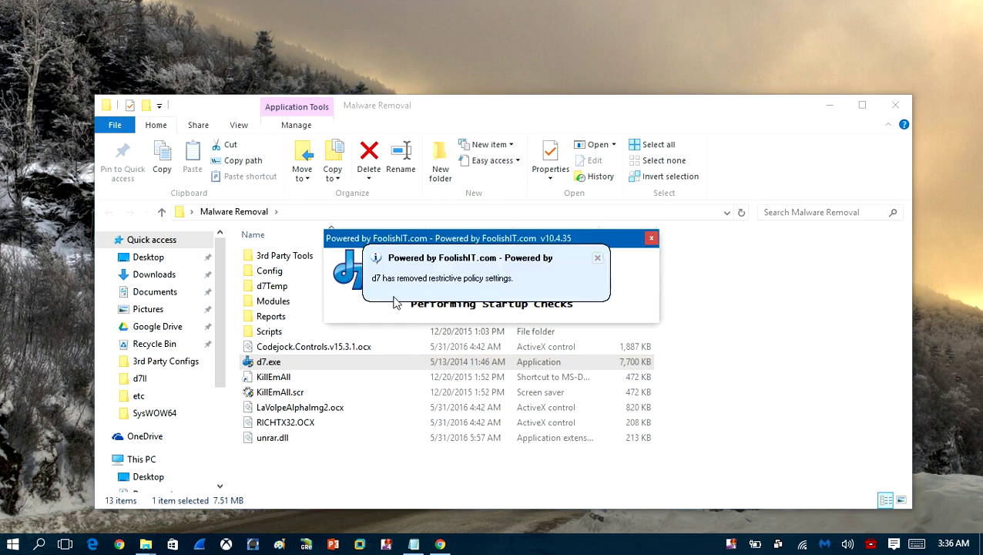
{"action": "left_click", "coordinate": [890, 110]}
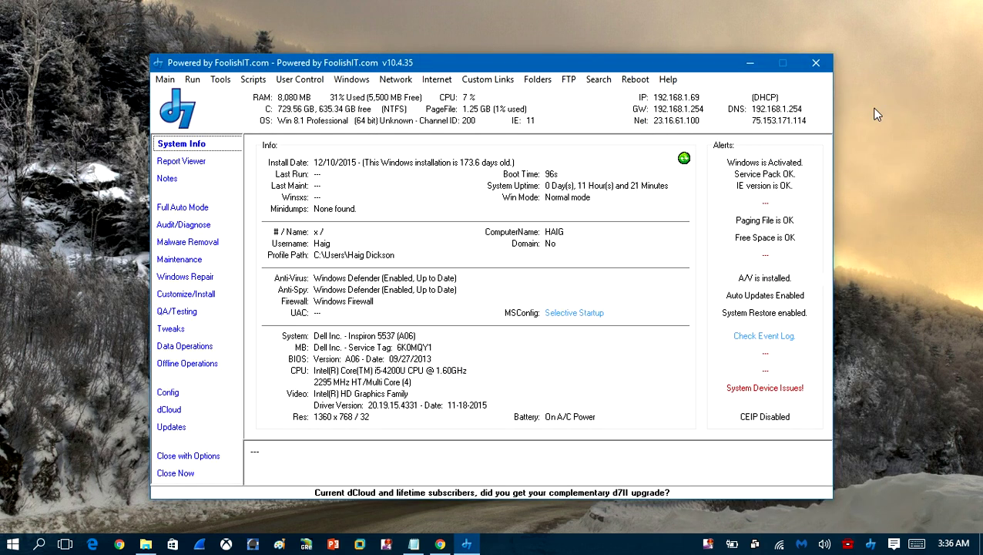
Step: On Windows Repair, untick Examine Hosts File and tick Repair and Reset Windows Firewall
{"action": "left_click", "coordinate": [193, 279]}
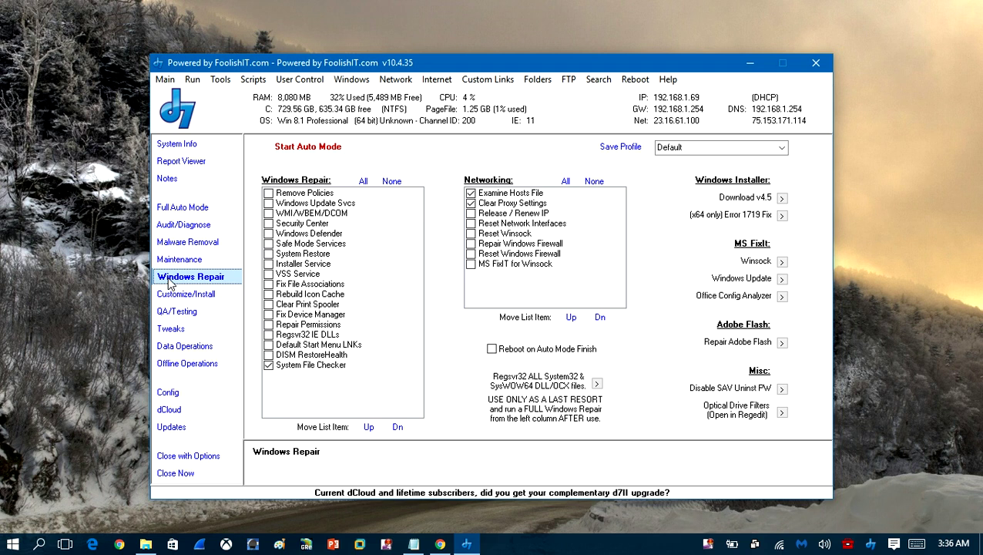
{"action": "left_click", "coordinate": [268, 367]}
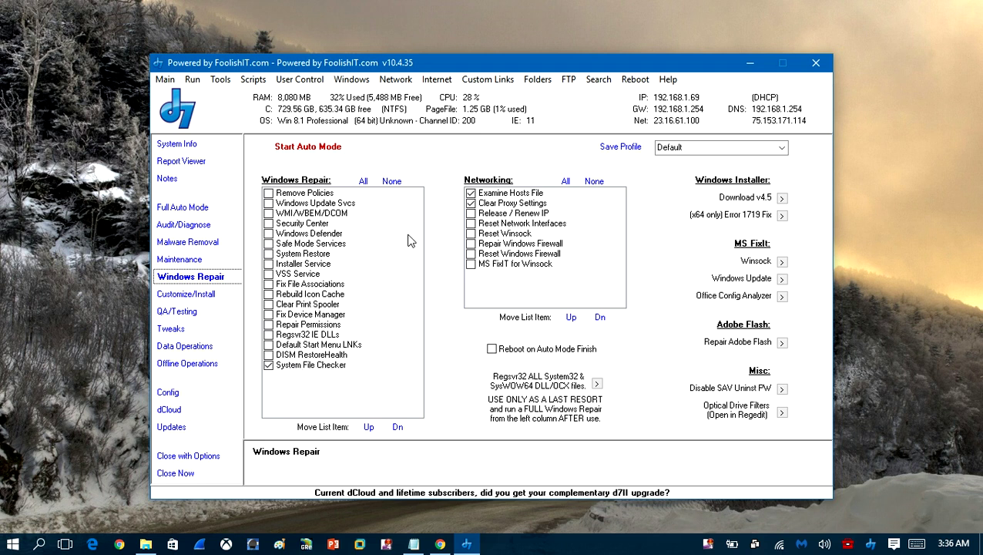
{"action": "left_click", "coordinate": [475, 193]}
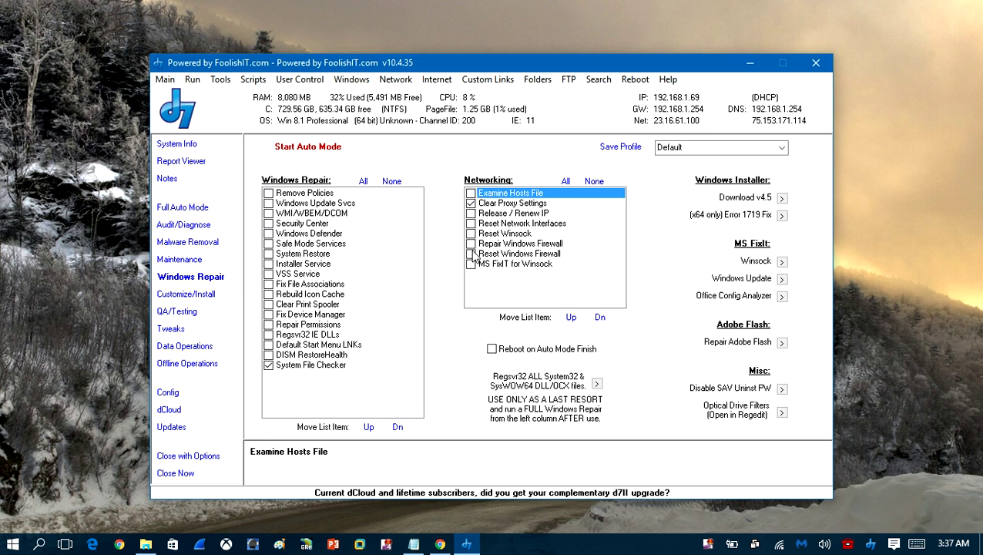
{"action": "left_click", "coordinate": [469, 233]}
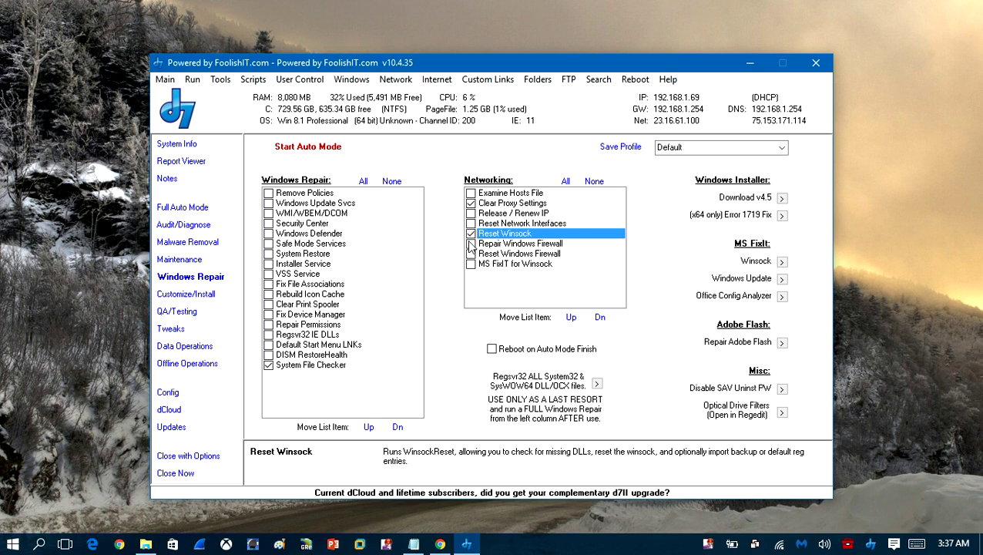
{"action": "left_click", "coordinate": [471, 243]}
{"action": "left_click", "coordinate": [471, 253]}
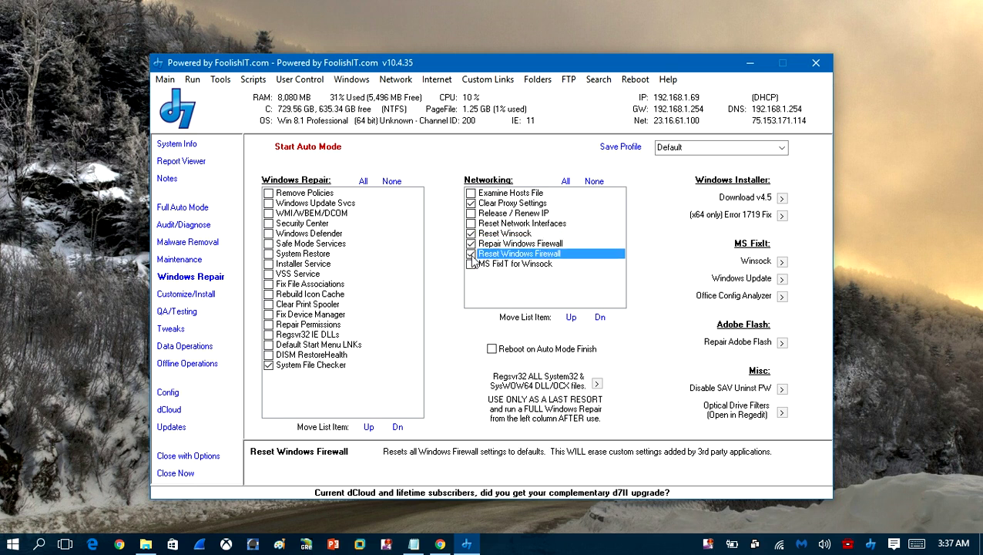
{"action": "left_click", "coordinate": [471, 234]}
Step: Tick Reset Network Interfaces, Release / Renew IP, Windows Defender and Remove Policies
{"action": "left_click", "coordinate": [471, 224]}
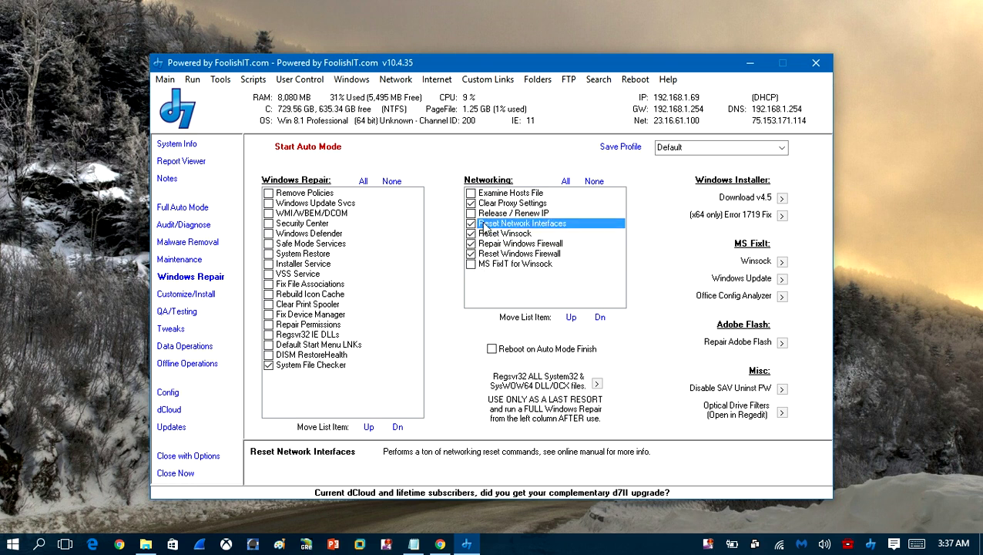
{"action": "left_click", "coordinate": [471, 214]}
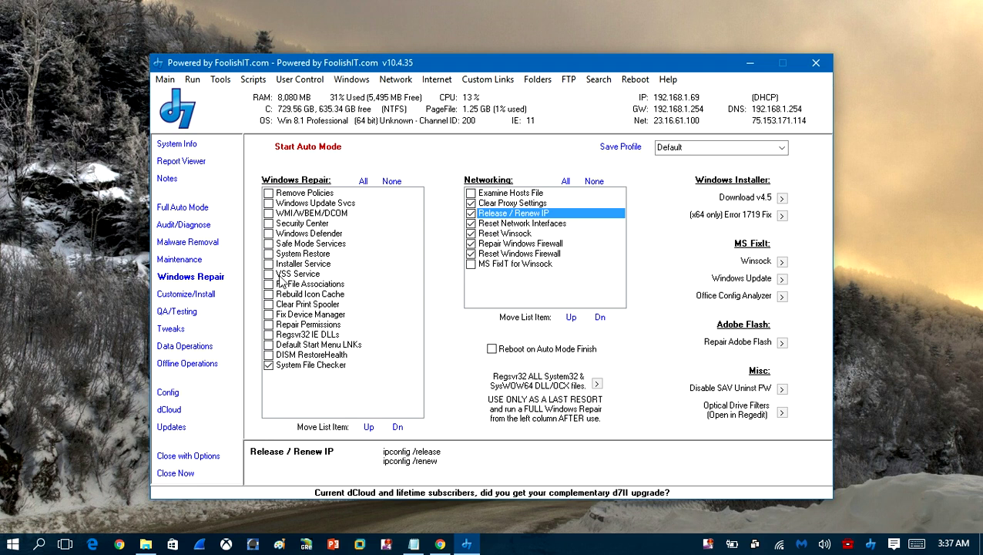
{"action": "left_click", "coordinate": [269, 234]}
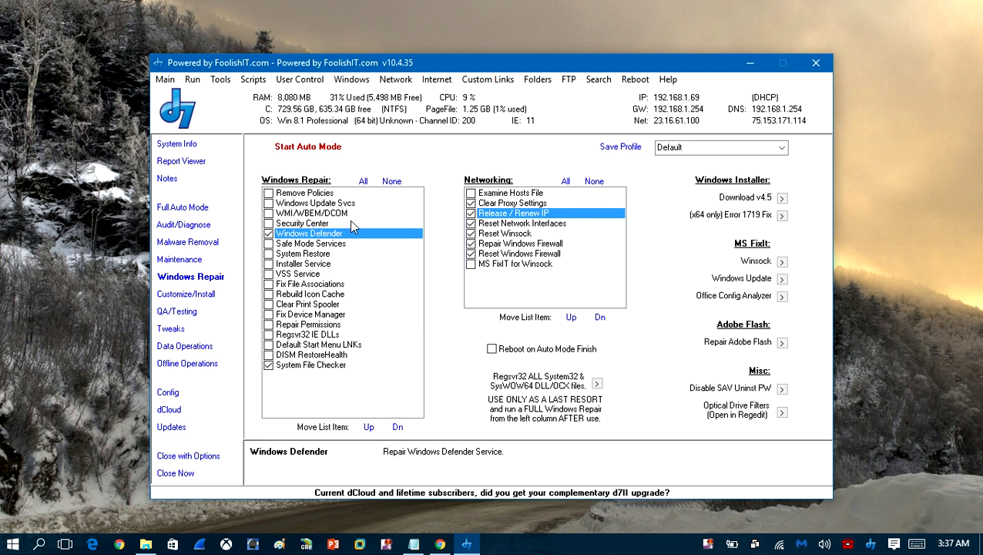
{"action": "left_click", "coordinate": [269, 194]}
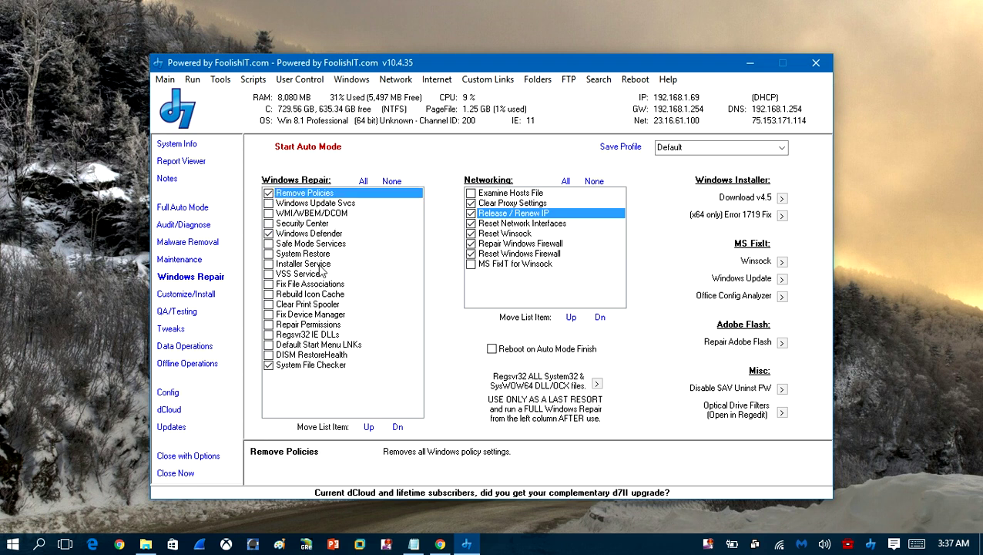
Step: In Maintenance, tick Delete $NTUninst Dirs, keep Delete Temp Files, toggle CleanMgr.exe, then show Malware Removal
{"action": "left_click", "coordinate": [182, 260]}
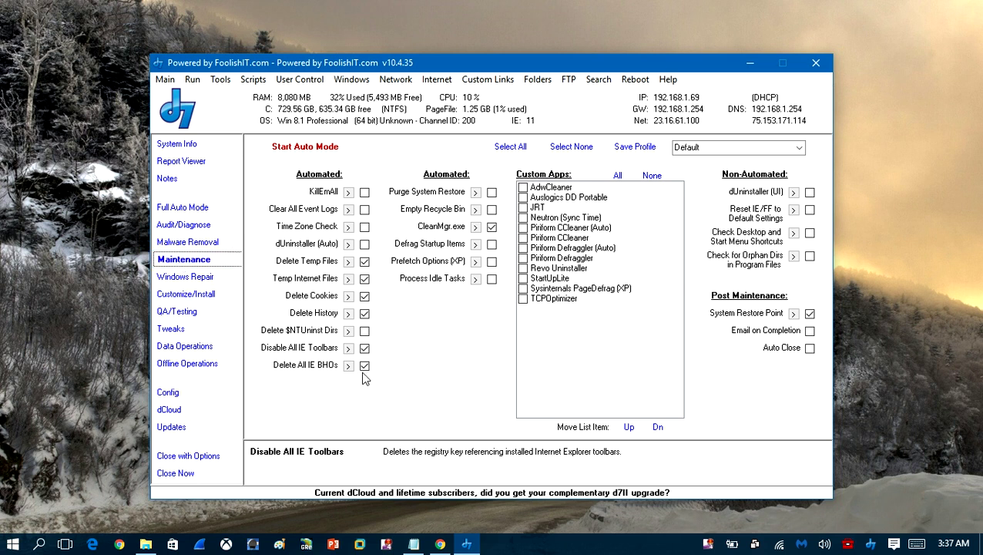
{"action": "left_click", "coordinate": [366, 332]}
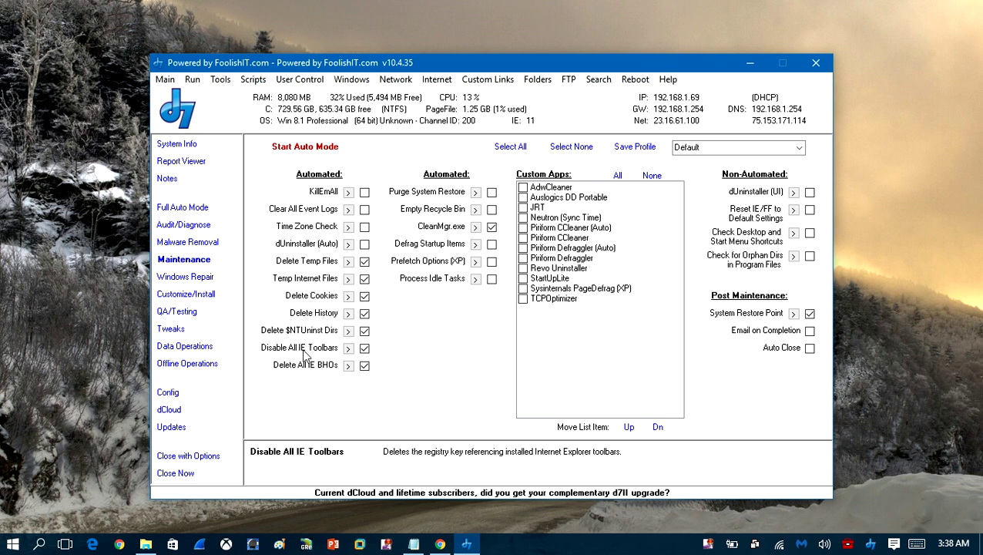
{"action": "left_click", "coordinate": [365, 262]}
{"action": "left_click", "coordinate": [365, 262]}
{"action": "left_click", "coordinate": [492, 228]}
{"action": "left_click", "coordinate": [230, 244]}
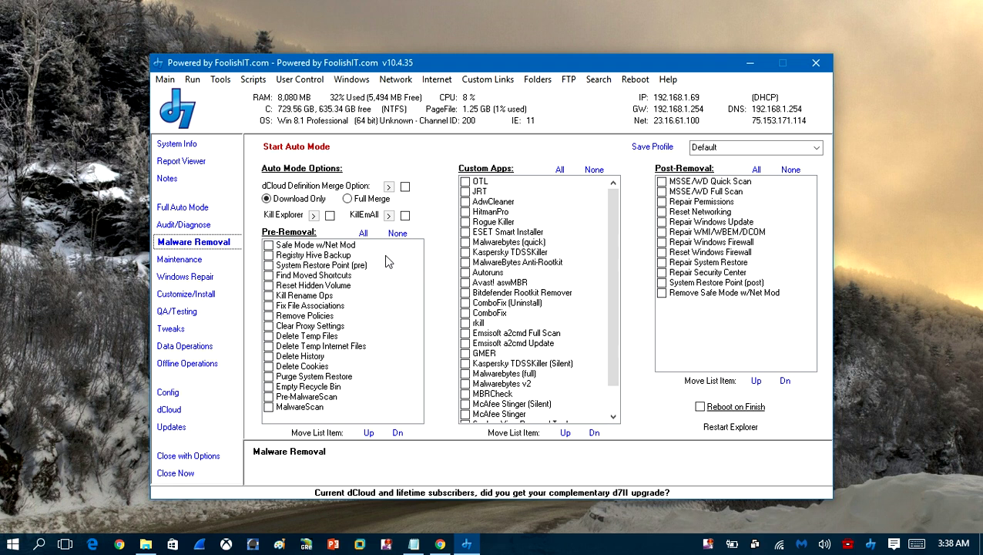
Step: Tick Repair Permissions on the Windows Repair page and start Auto Mode
{"action": "left_click", "coordinate": [191, 282]}
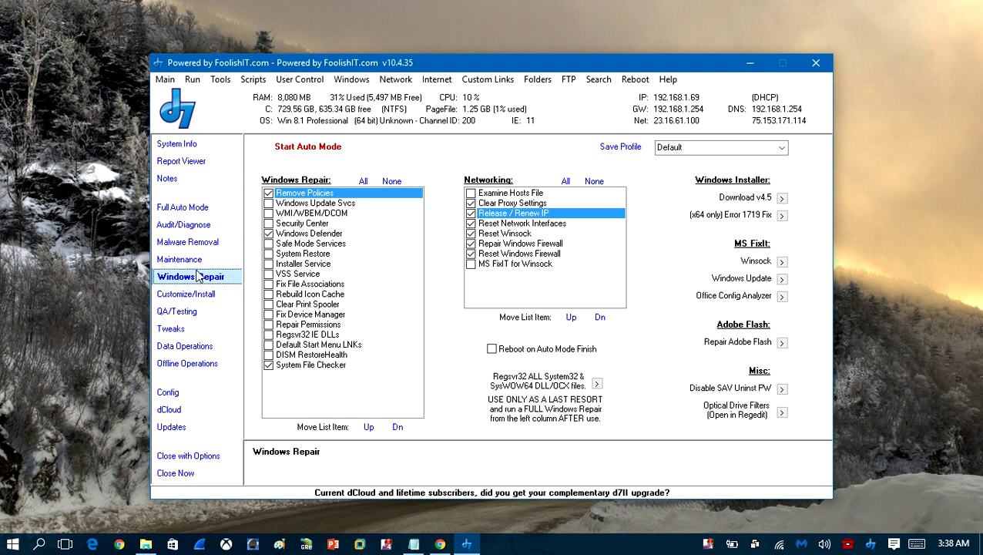
{"action": "left_click", "coordinate": [185, 259]}
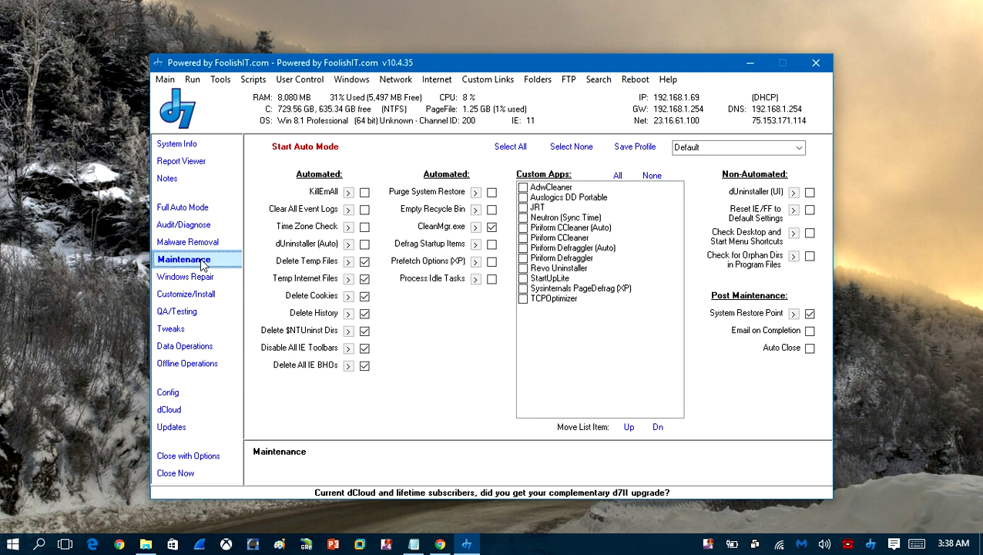
{"action": "left_click", "coordinate": [191, 279]}
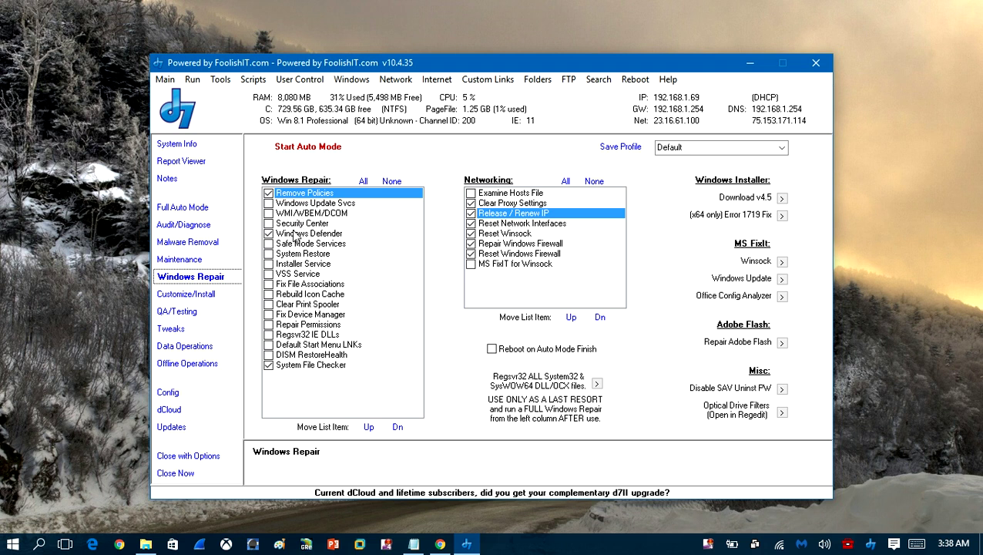
{"action": "left_click", "coordinate": [269, 324]}
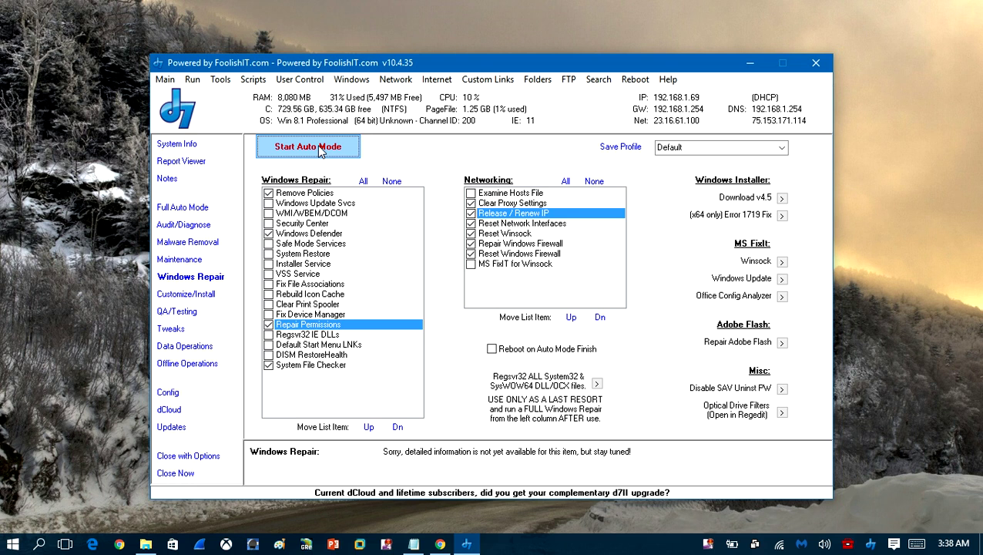
{"action": "left_click", "coordinate": [321, 149]}
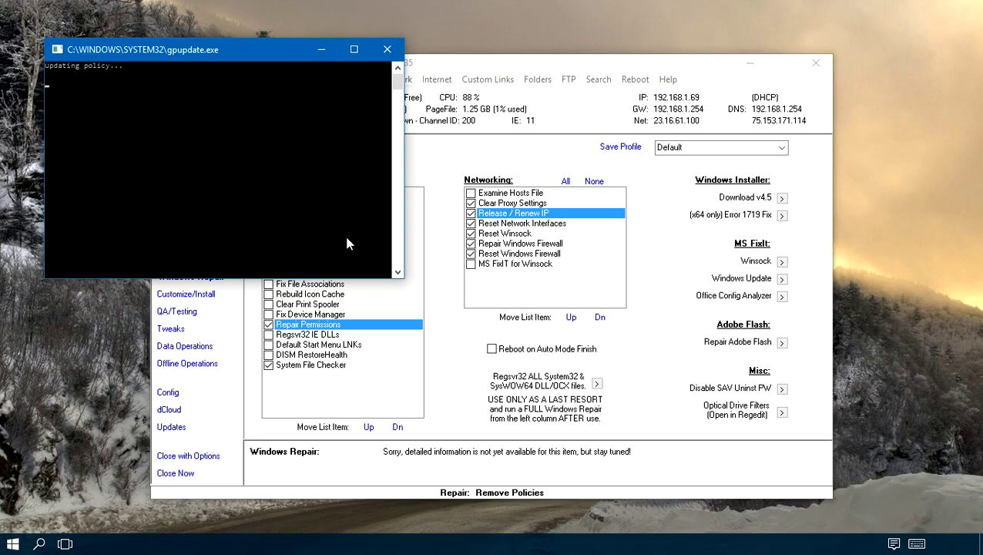
Step: Bring d7 in front of the gpupdate console and open the Internet menu
{"action": "left_click", "coordinate": [433, 180]}
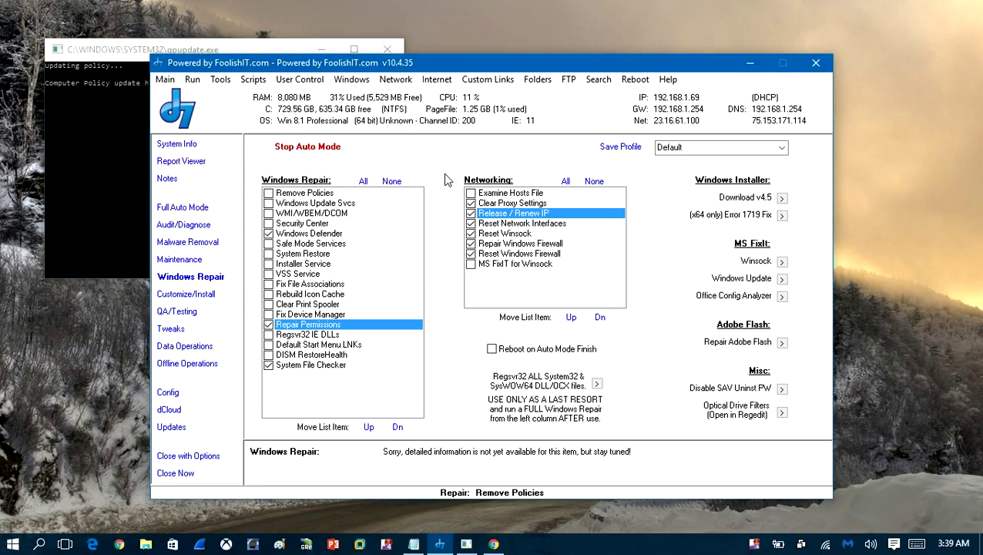
{"action": "left_click", "coordinate": [440, 80]}
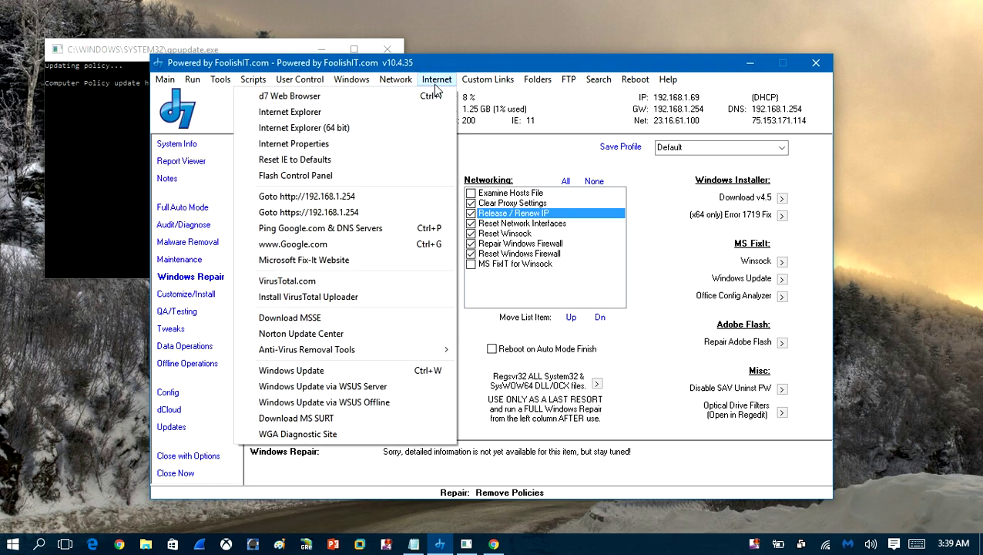
Step: Open the d7 Web Browser maximized, confirm the Google search page loads, then close it
{"action": "mouse_move", "coordinate": [396, 80]}
{"action": "left_click", "coordinate": [410, 95]}
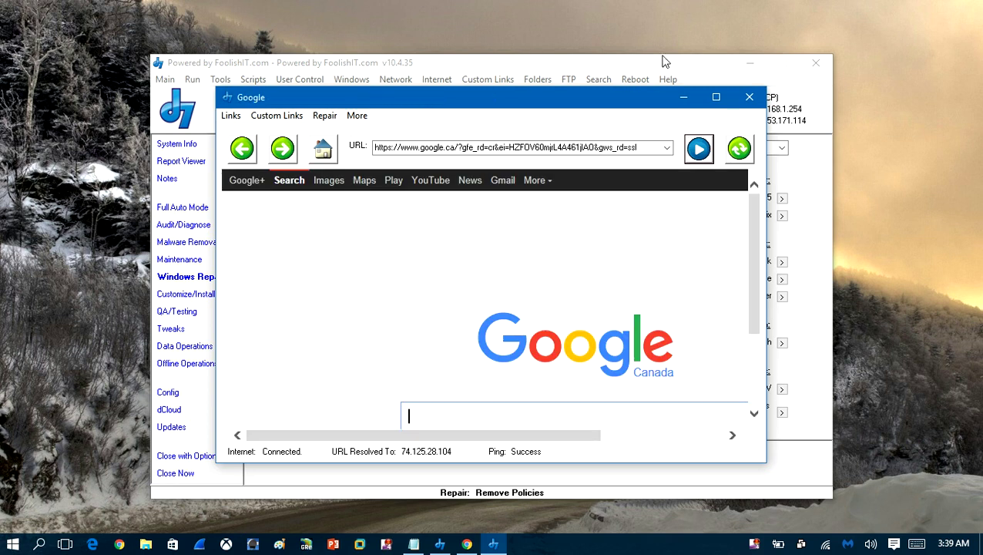
{"action": "left_click", "coordinate": [715, 98]}
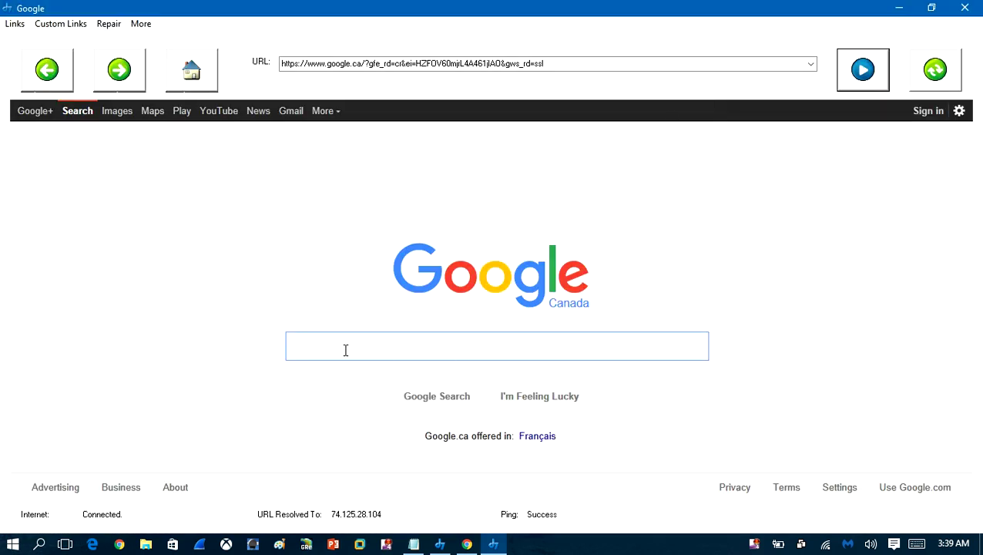
{"action": "left_click", "coordinate": [434, 340]}
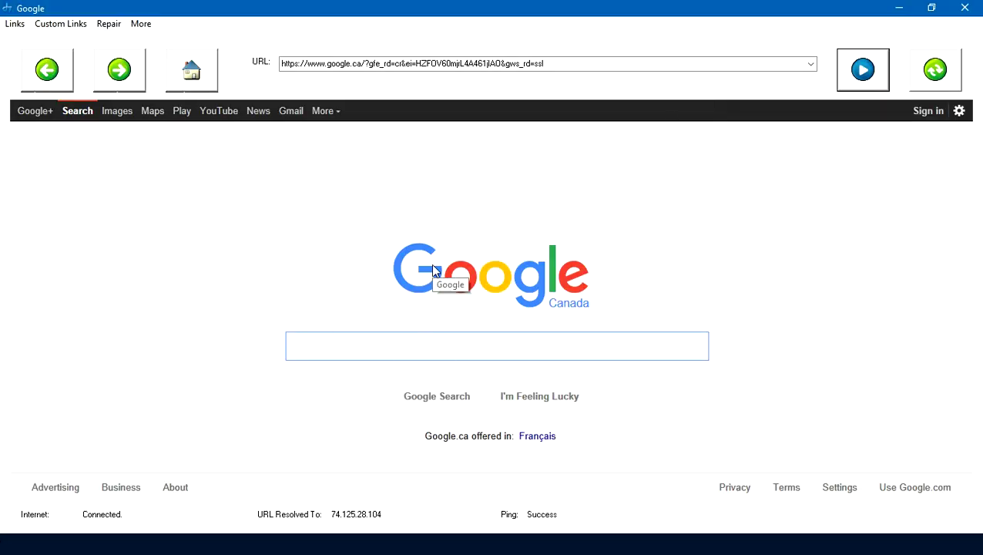
{"action": "left_click", "coordinate": [965, 8]}
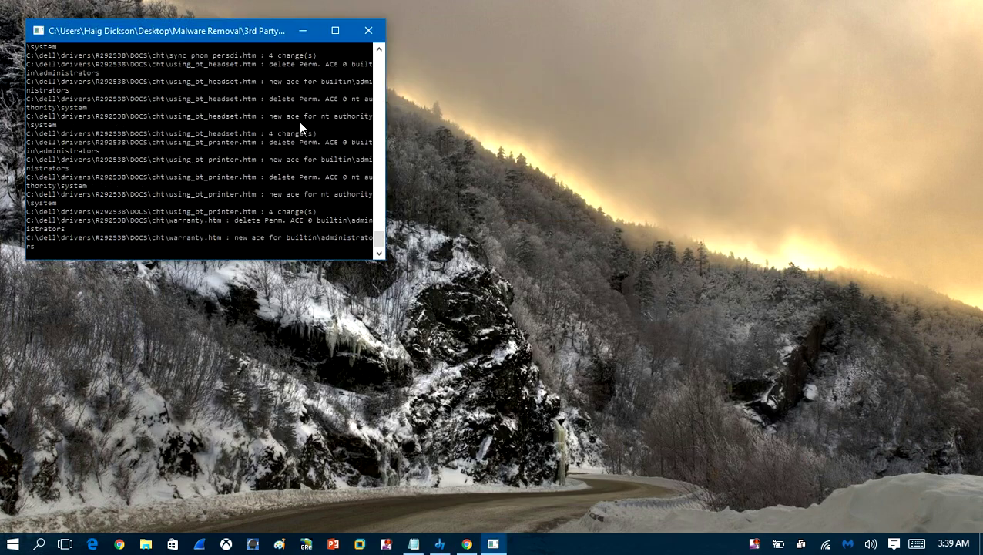
Step: Close the extra permission-reset console windows and cancel the SubInAcl crash report
{"action": "left_click_drag", "start_coordinate": [185, 34], "coordinate": [363, 143]}
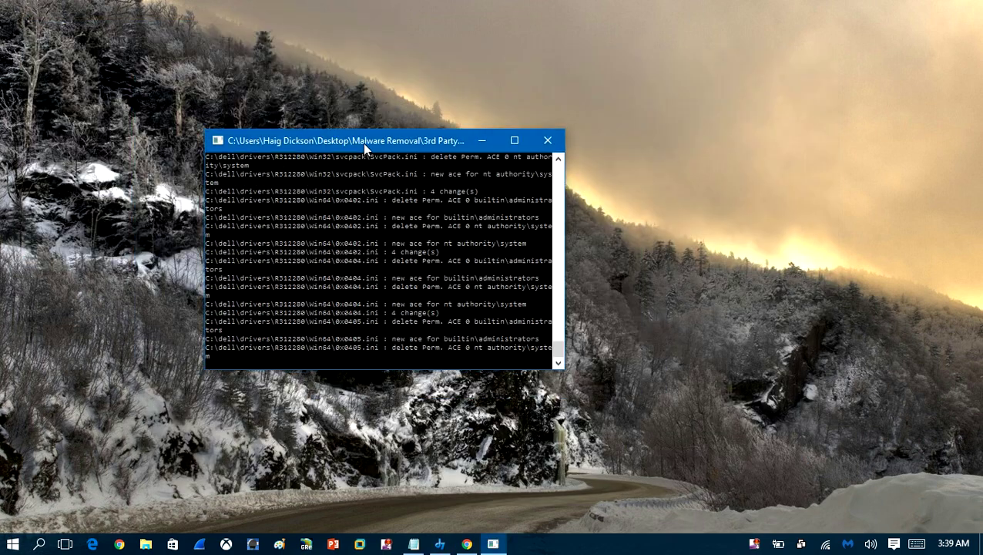
{"action": "left_click", "coordinate": [544, 145]}
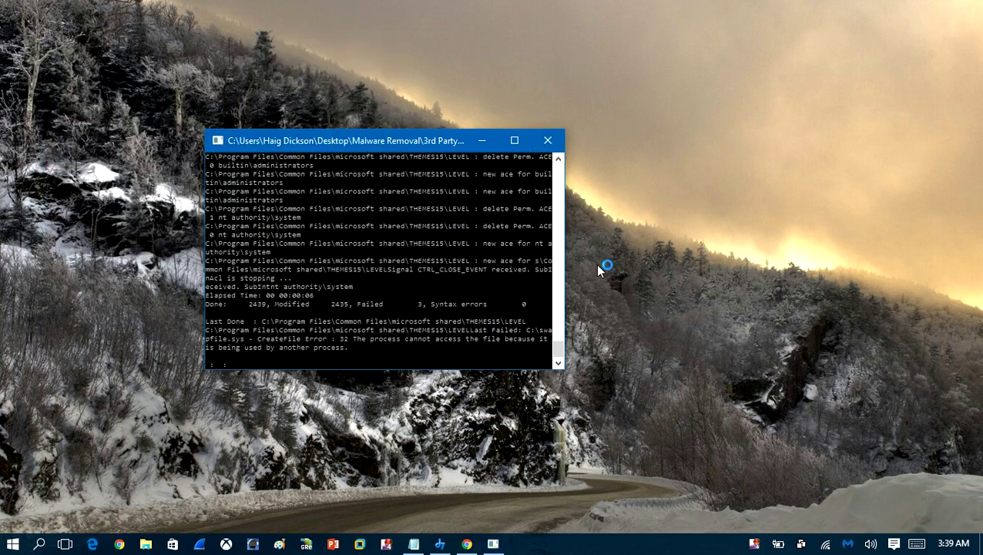
{"action": "right_click", "coordinate": [494, 545]}
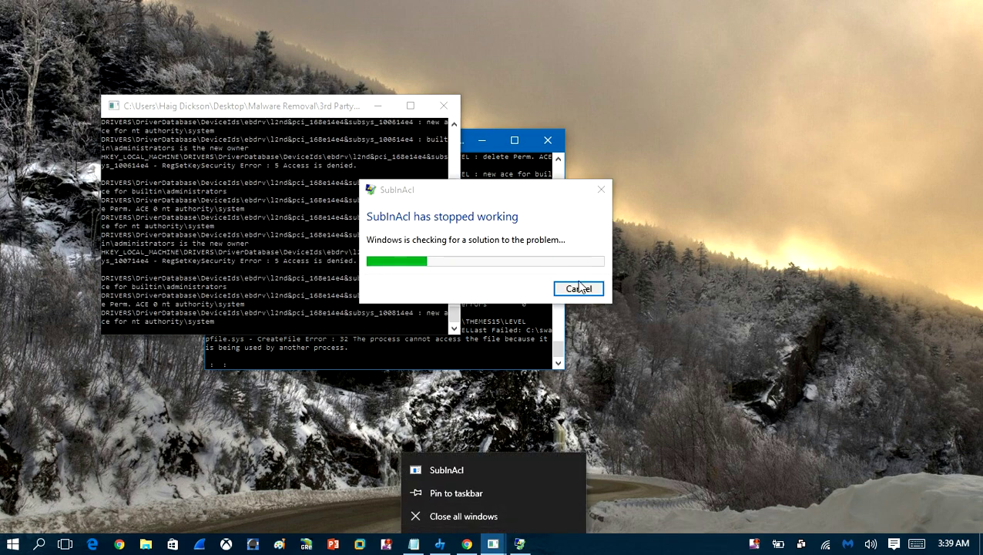
{"action": "left_click", "coordinate": [591, 289]}
{"action": "left_click", "coordinate": [445, 107]}
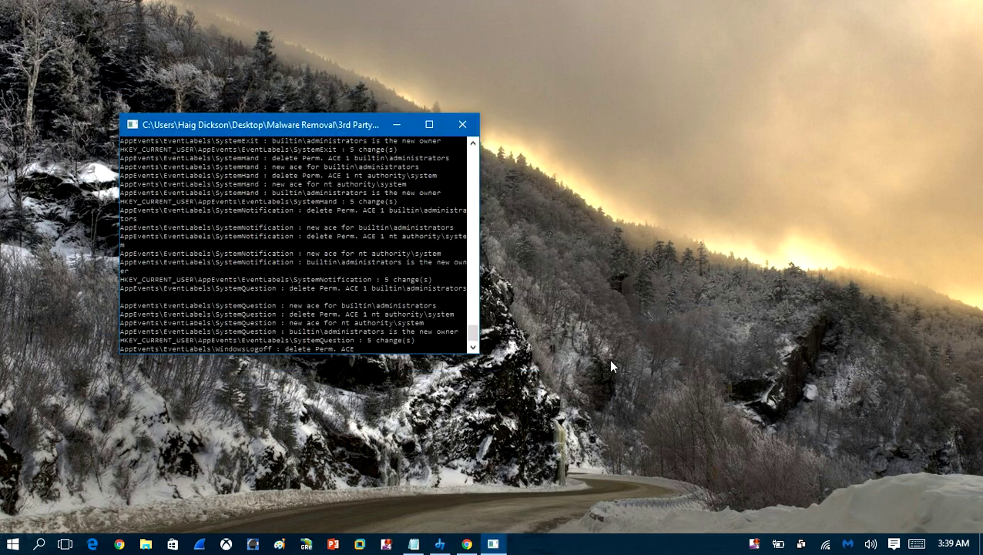
{"action": "right_click", "coordinate": [755, 545]}
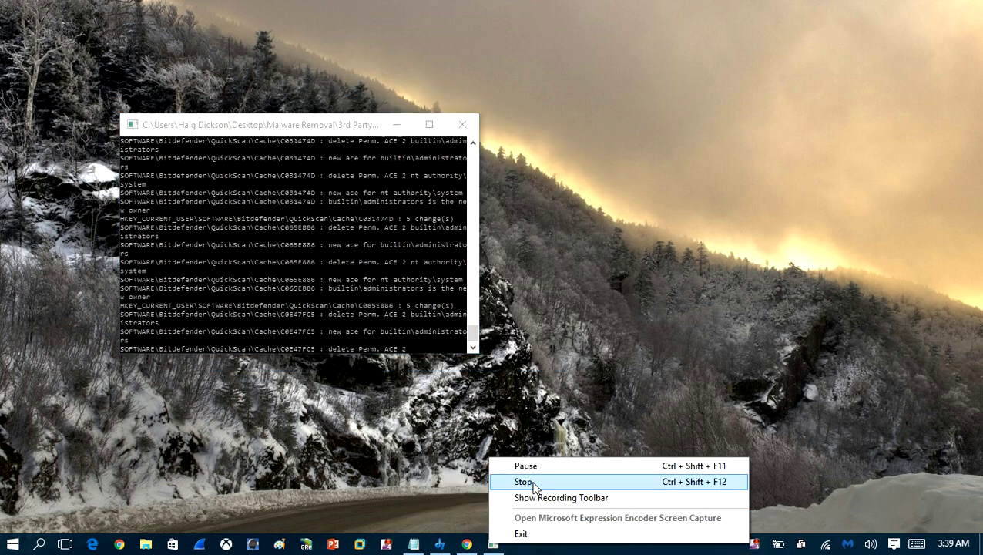